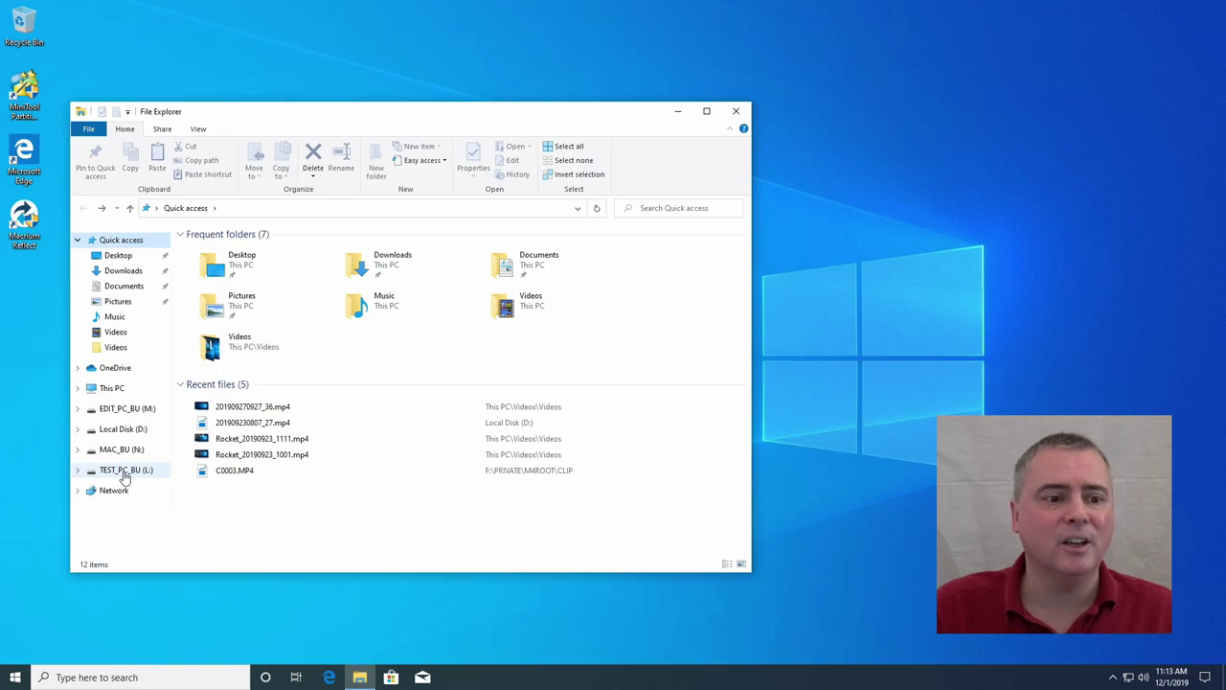
# View the contents of the TEST_PC_BU (L:) and Local Disk (D:) drives, and close File Explorer.
pyautogui.click(125, 470)
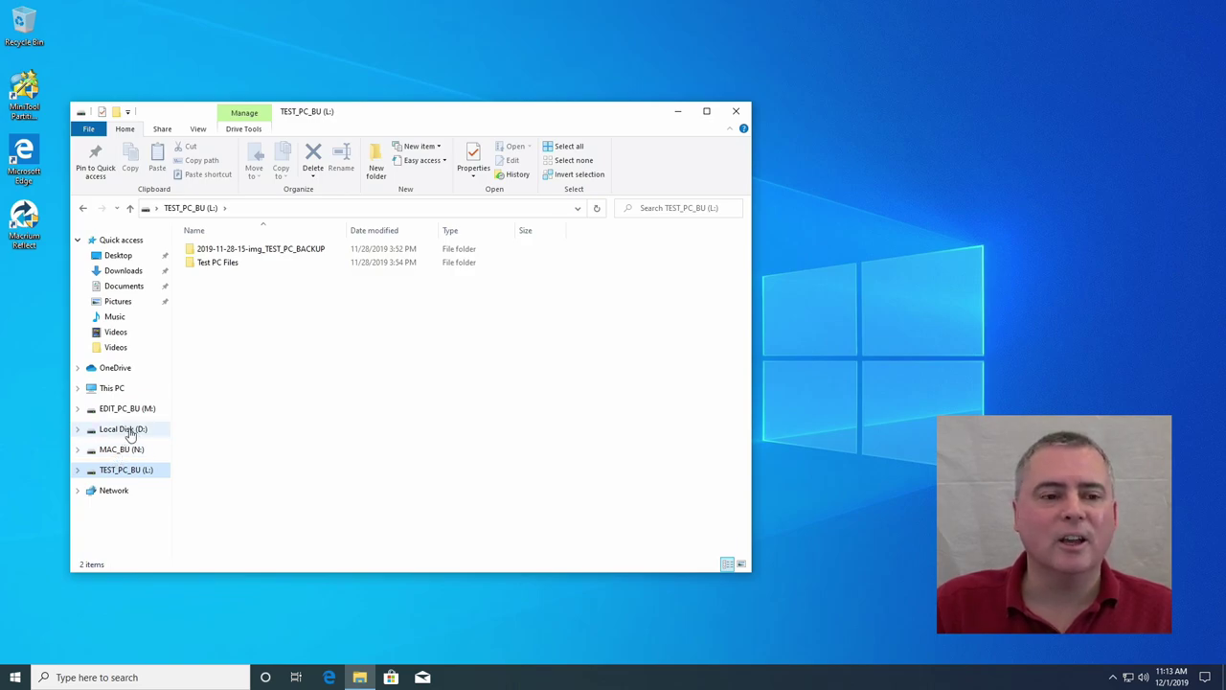
pyautogui.click(131, 433)
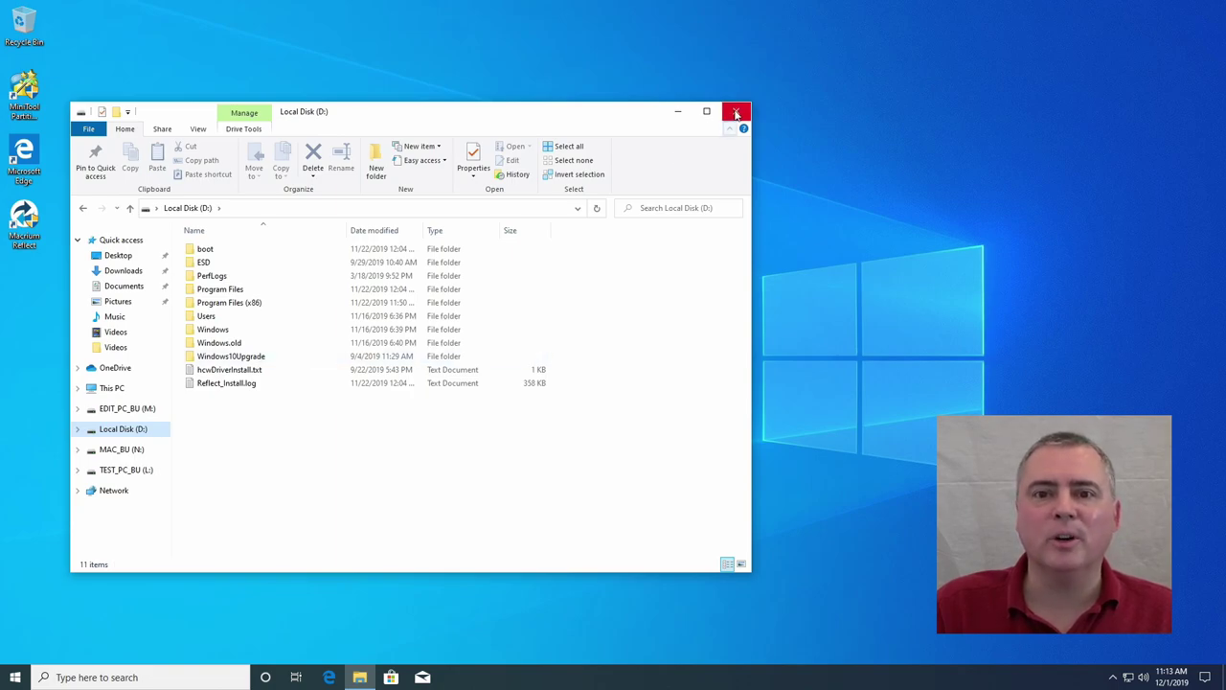
pyautogui.click(736, 113)
# Open Disk Management by searching Windows for "disk ma".
pyautogui.click(212, 677)
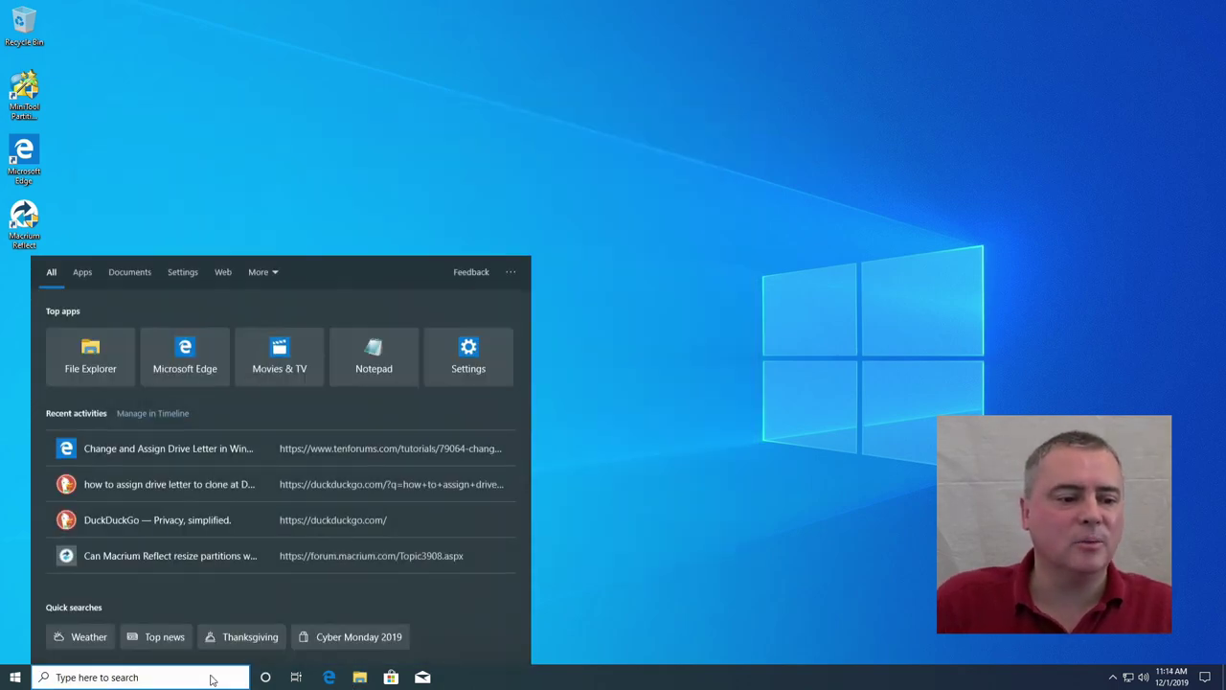
pyautogui.write('ch')
pyautogui.press('BackSpace')
pyautogui.press('BackSpace')
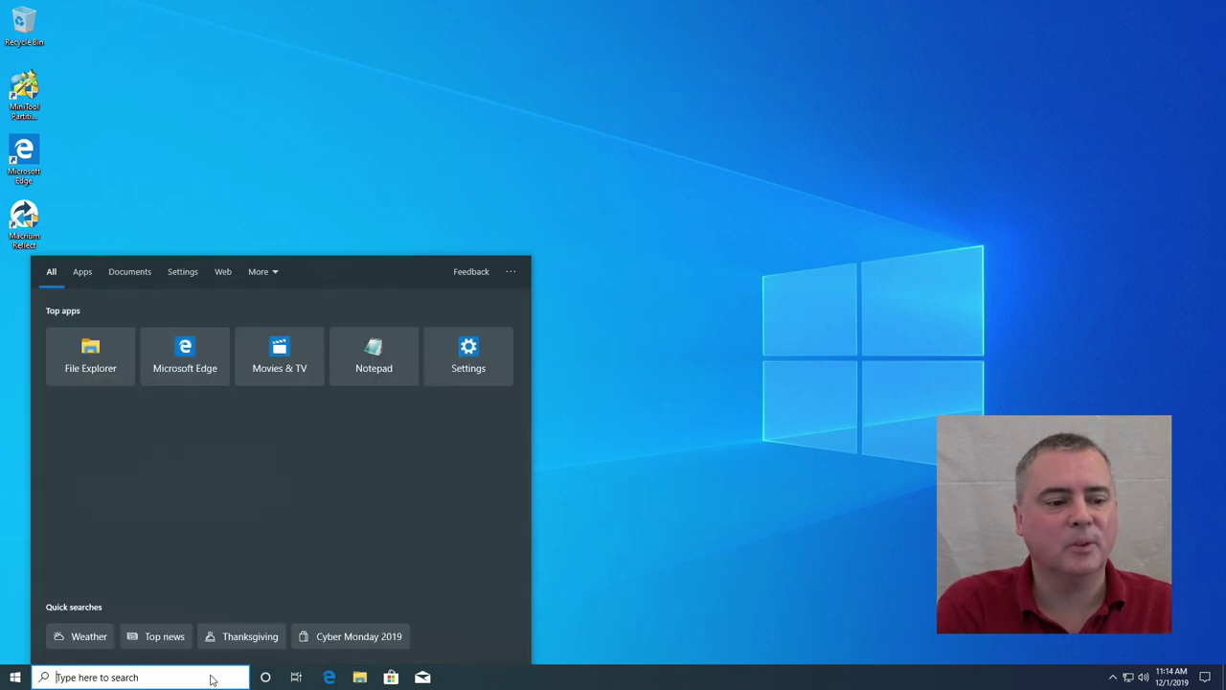
pyautogui.write('disk ma')
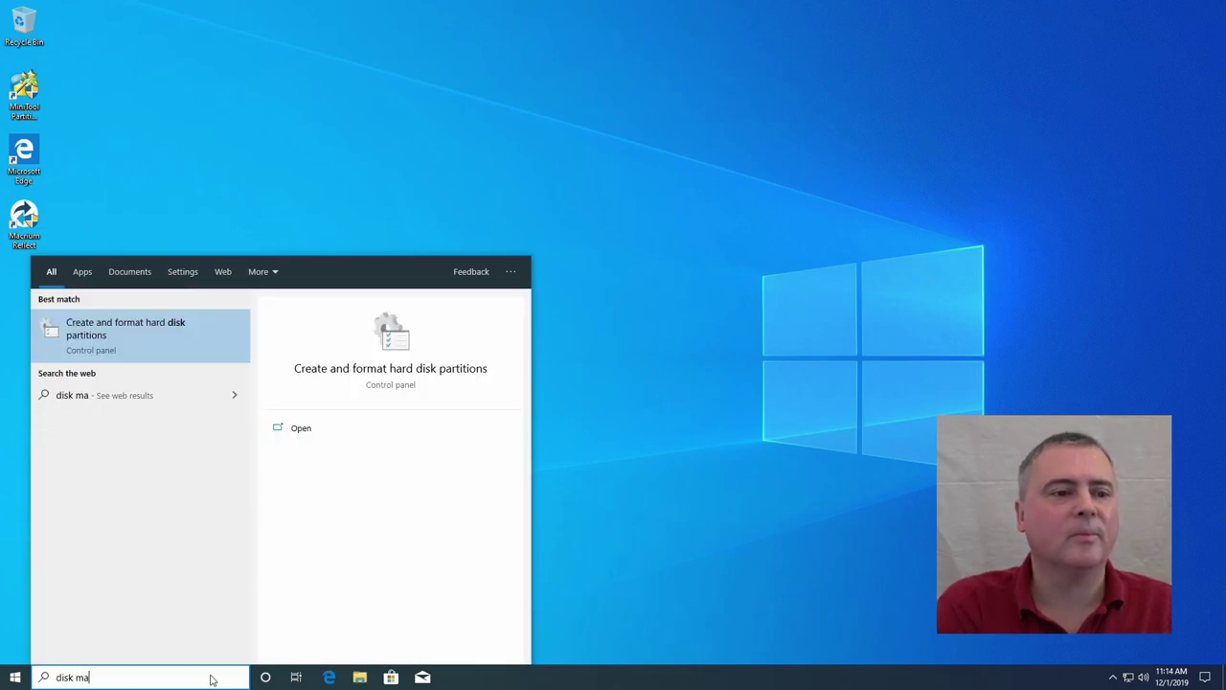
pyautogui.press('Return')
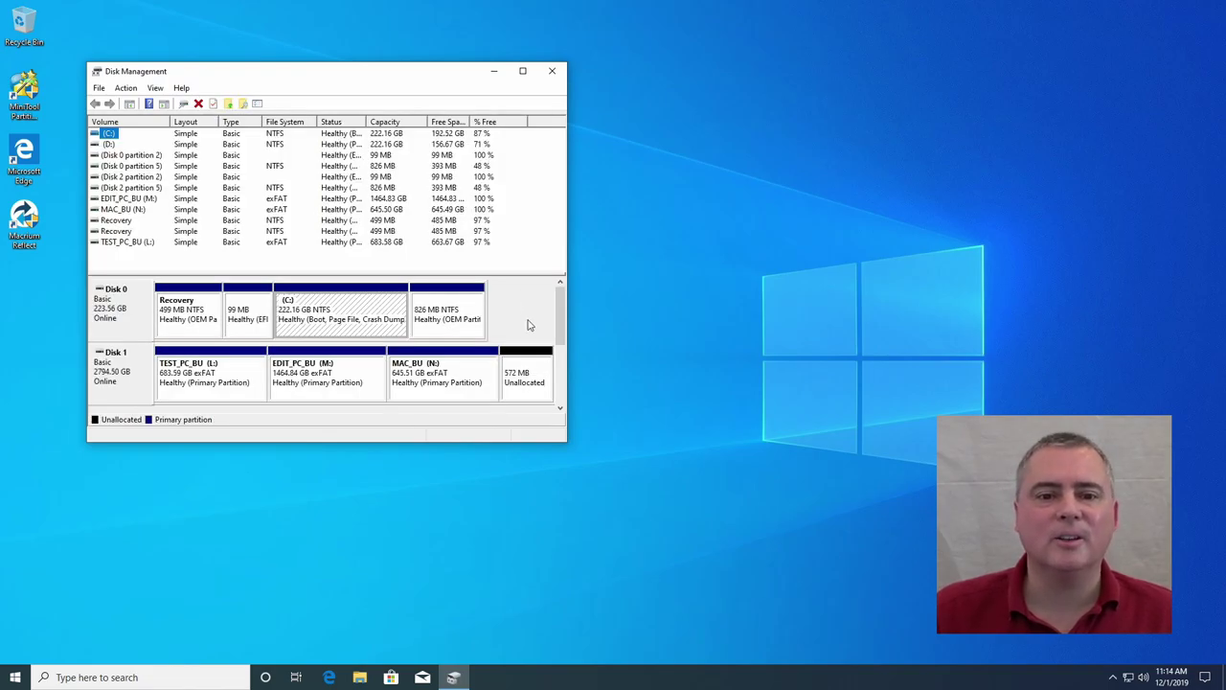
# Examine the partitions on Disk 2 and the actions offered for its Recovery partition, and close Disk Management.
pyautogui.scroll(-3, 544, 400)
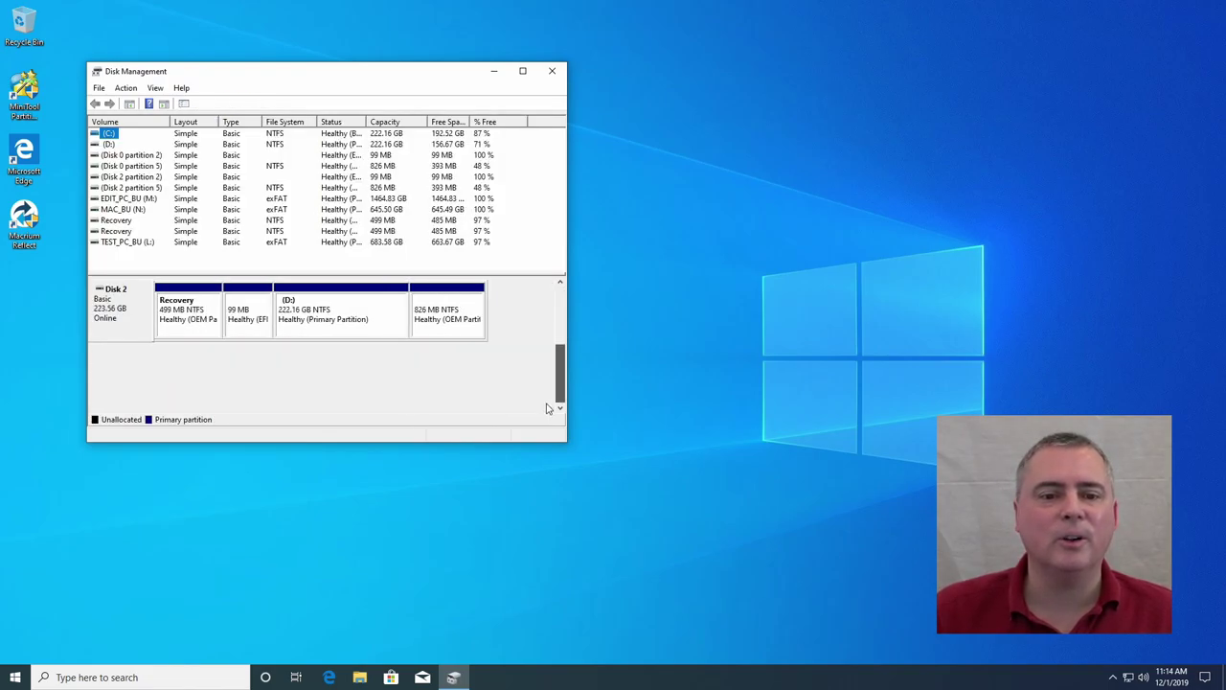
pyautogui.click(196, 309)
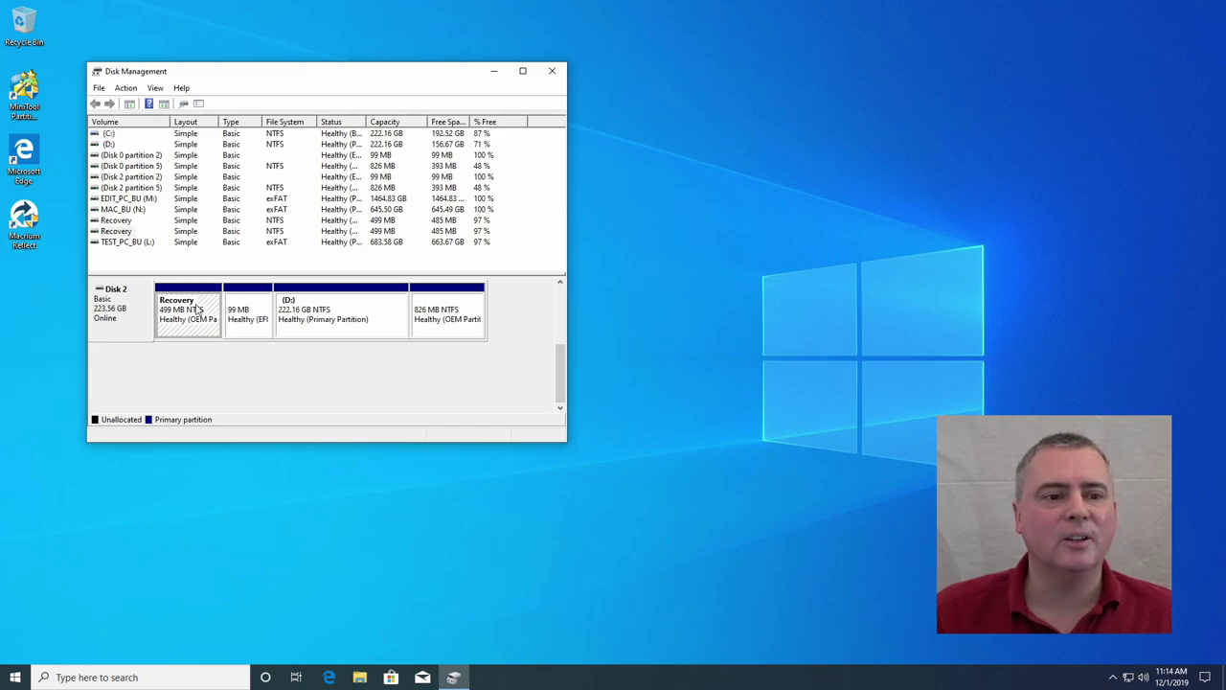
pyautogui.rightClick(196, 308)
pyautogui.click(162, 323)
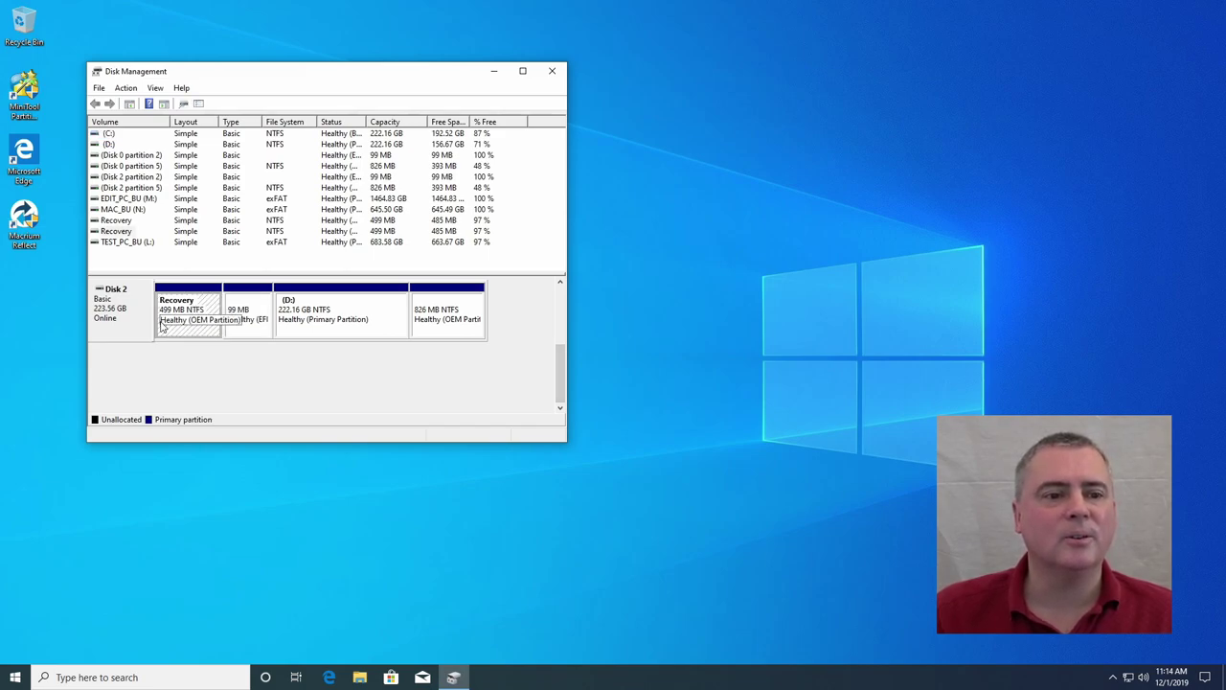
pyautogui.rightClick(185, 325)
pyautogui.click(191, 368)
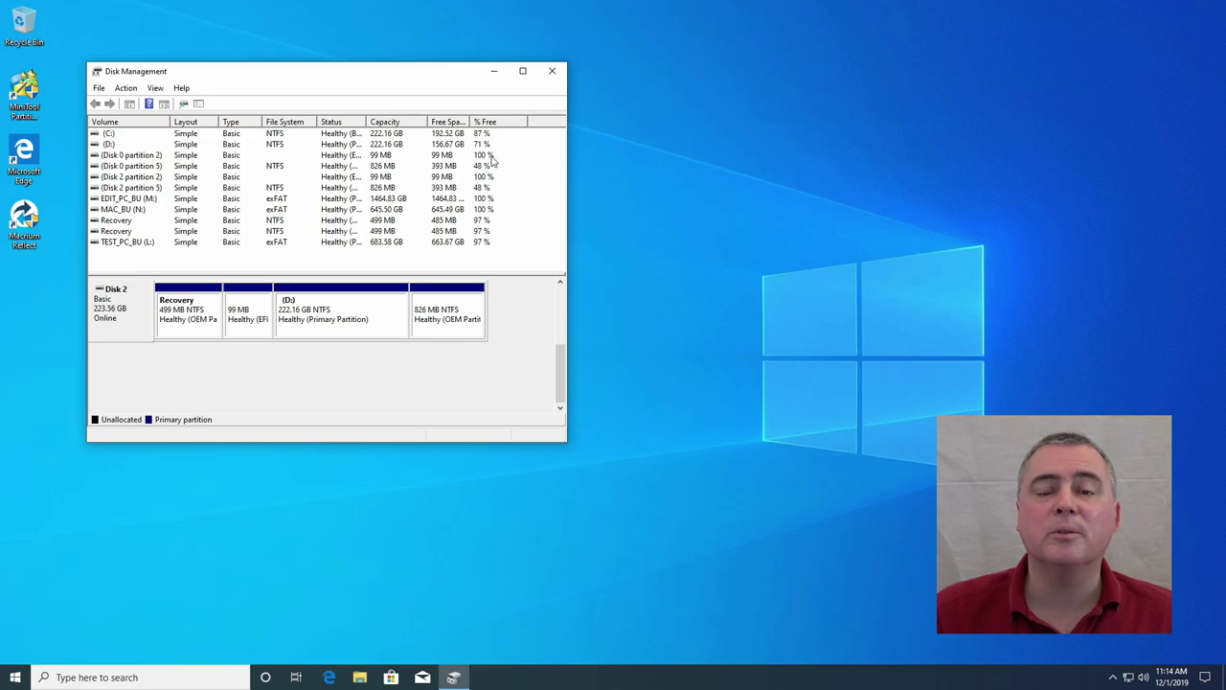
pyautogui.click(552, 72)
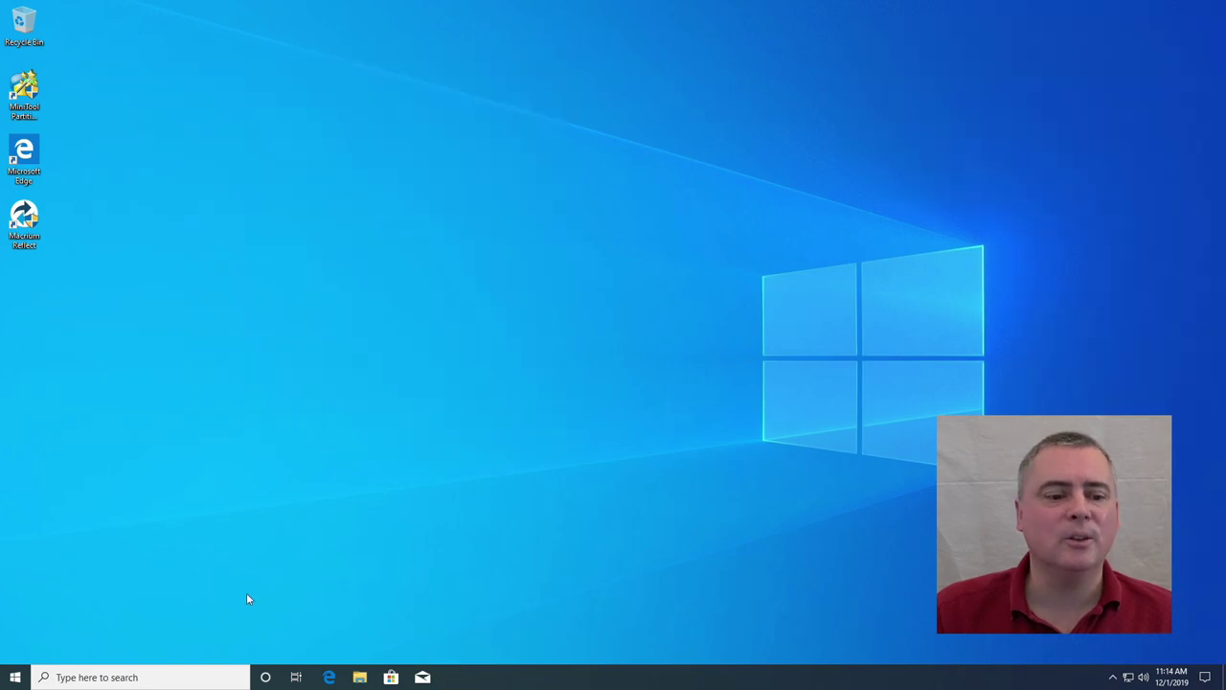
# Search Windows for "cmd" and open Command Prompt as administrator, allowing it to make changes to the device.
pyautogui.click(171, 680)
pyautogui.write('cmd')
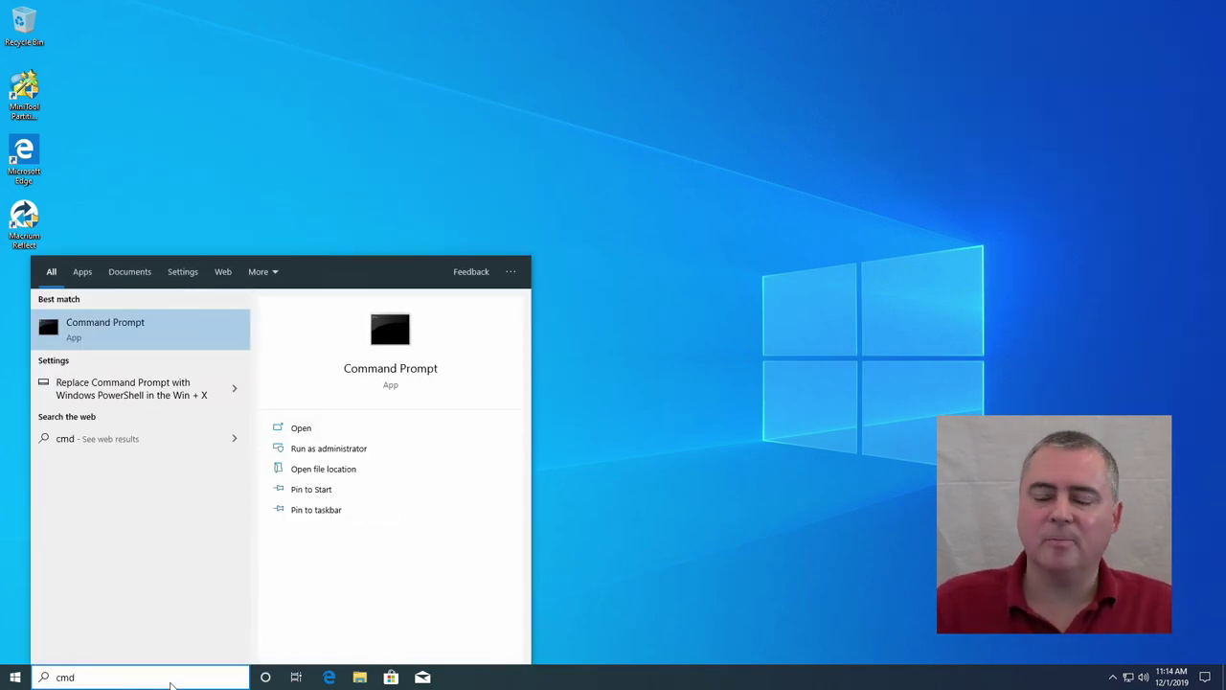
pyautogui.rightClick(147, 333)
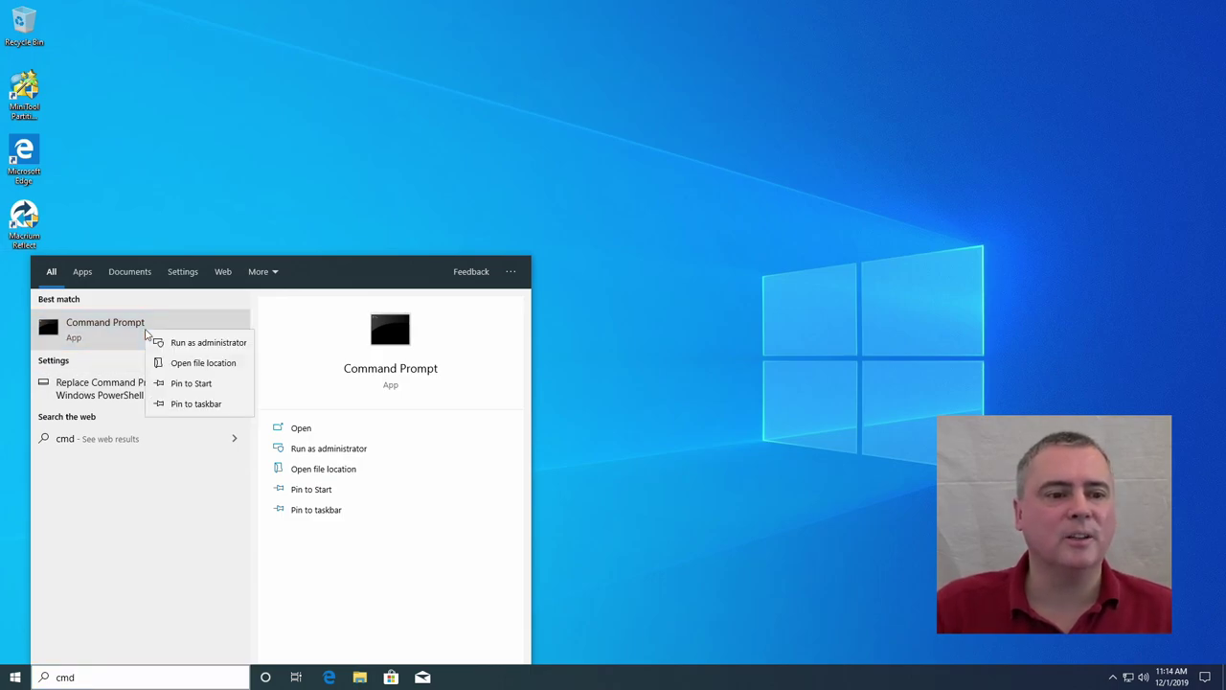
pyautogui.click(164, 345)
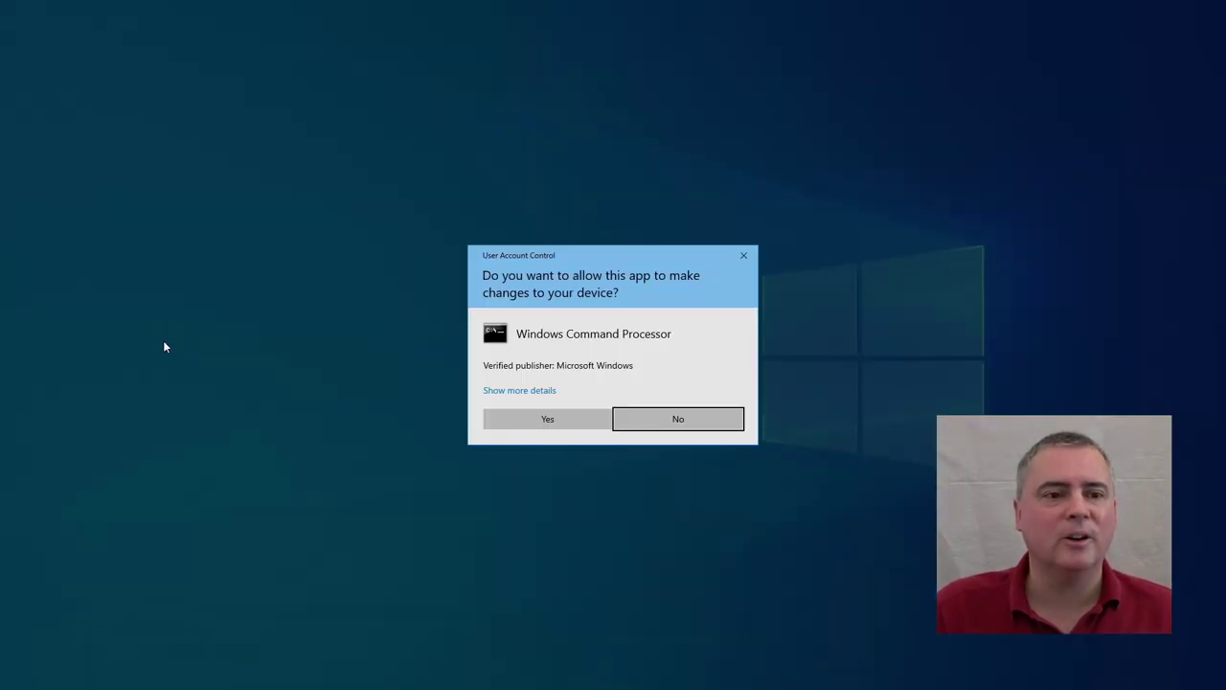
pyautogui.click(567, 418)
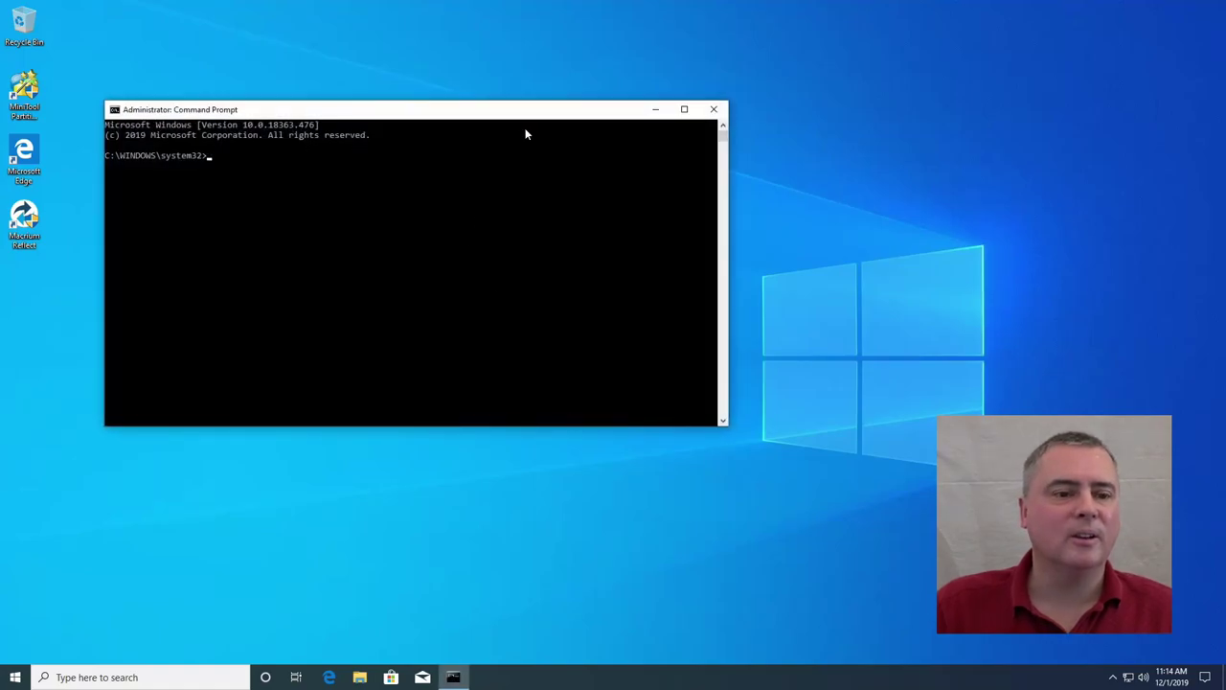
# Start diskpart and run "list disk" to list the installed disks.
pyautogui.write('diskpart')
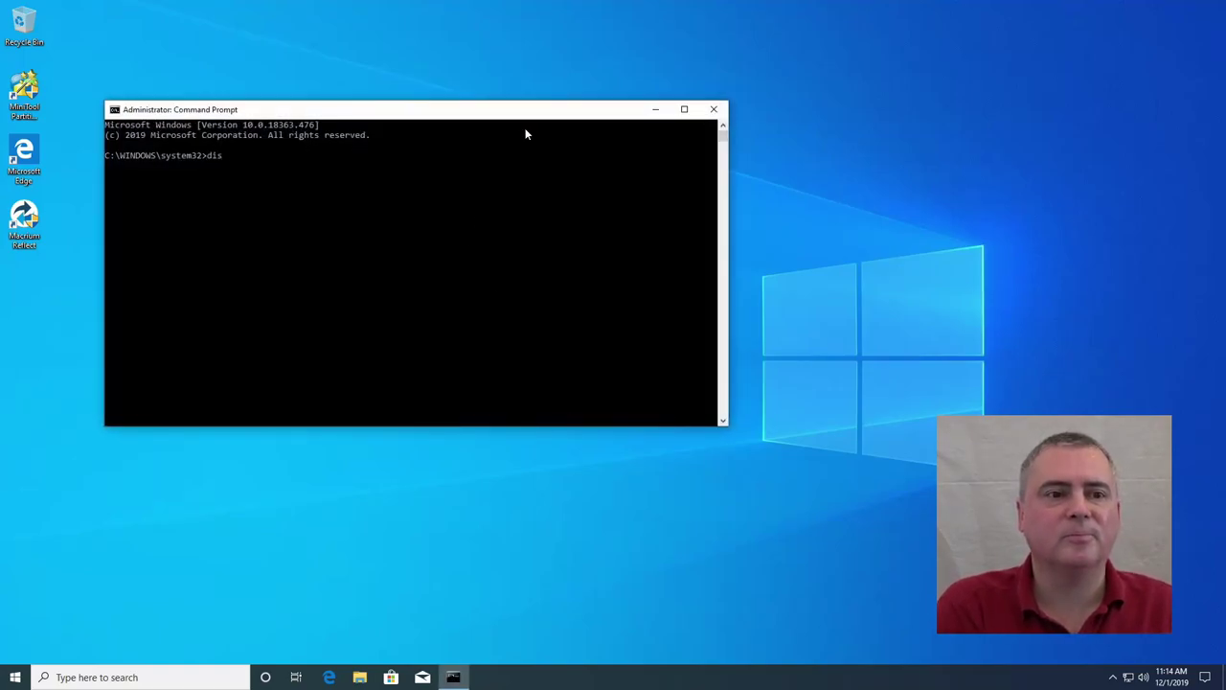
pyautogui.press('Return')
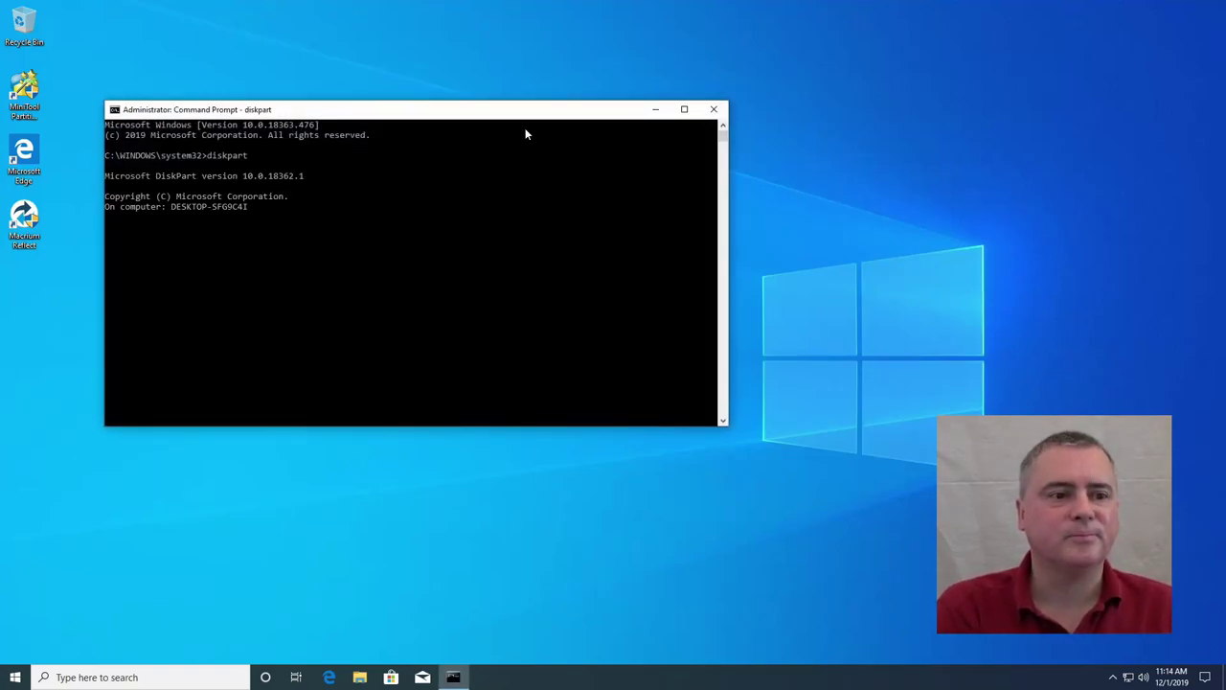
pyautogui.write('lis')
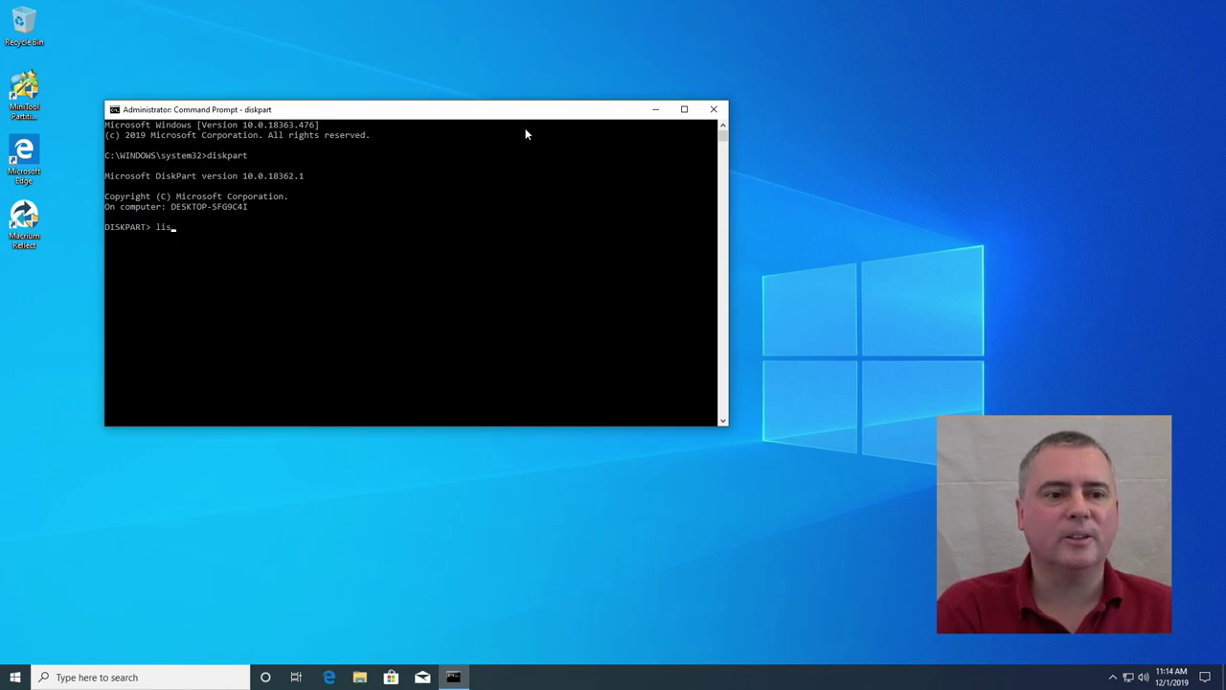
pyautogui.write('t disk')
pyautogui.press('Return')
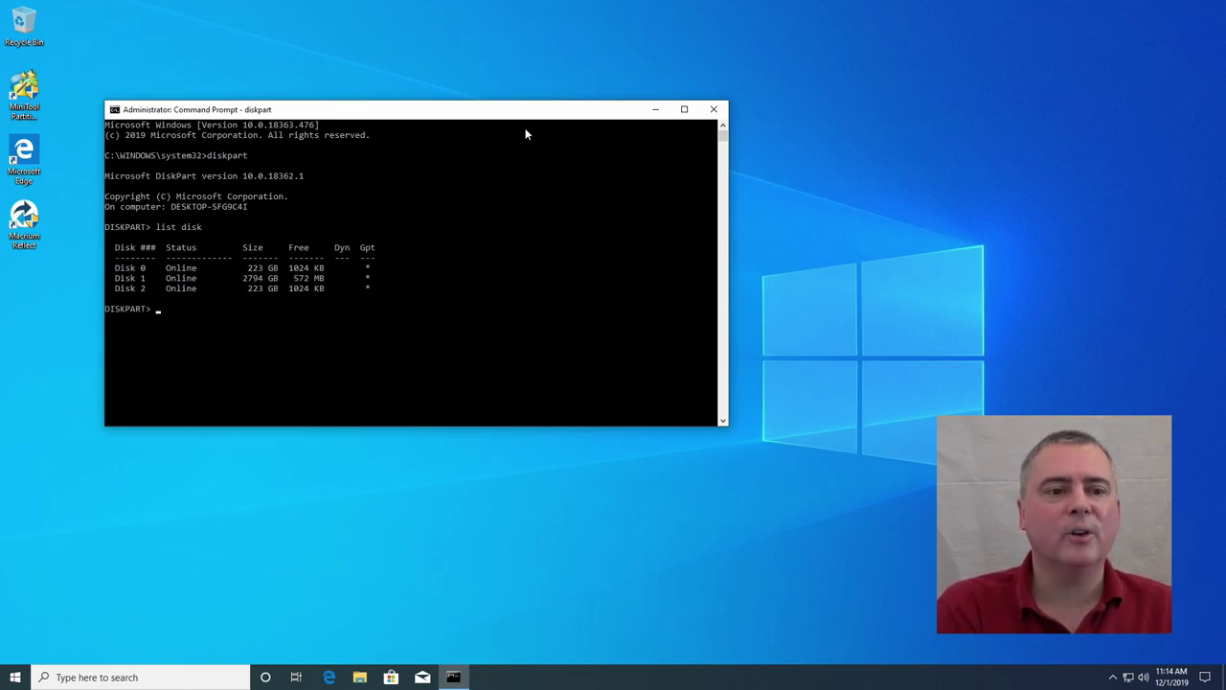
# Select disk 2 in DiskPart and erase it with the clean command.
pyautogui.write('se')
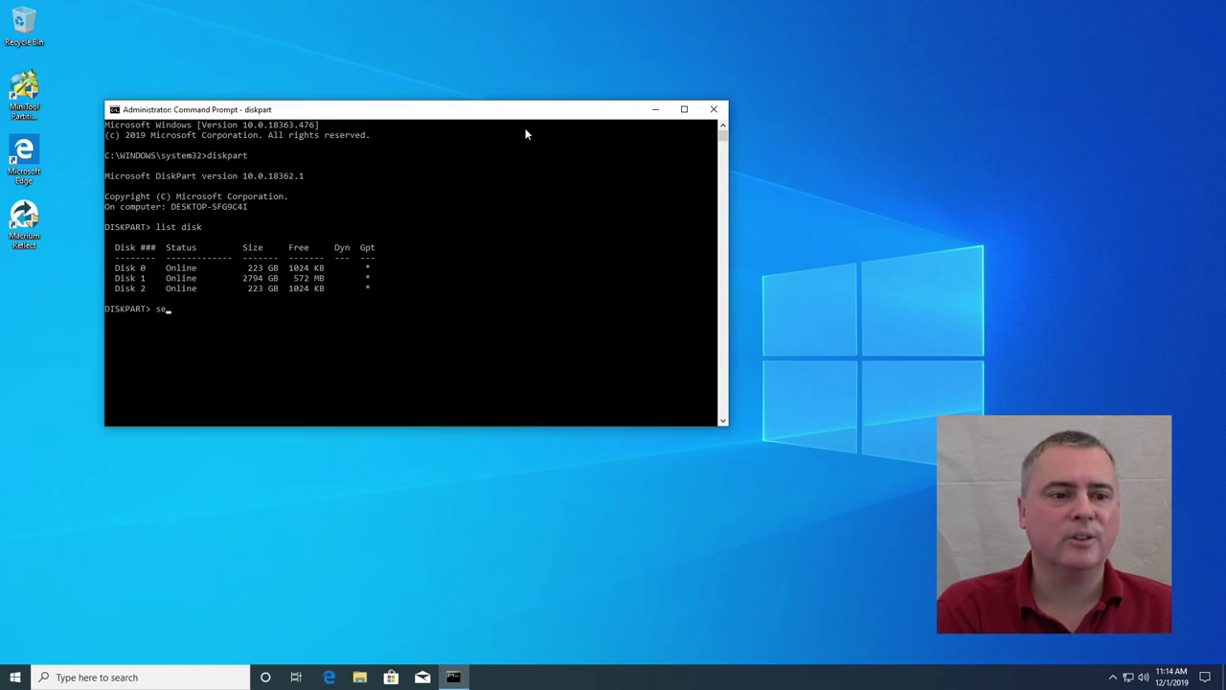
pyautogui.write('lect disk')
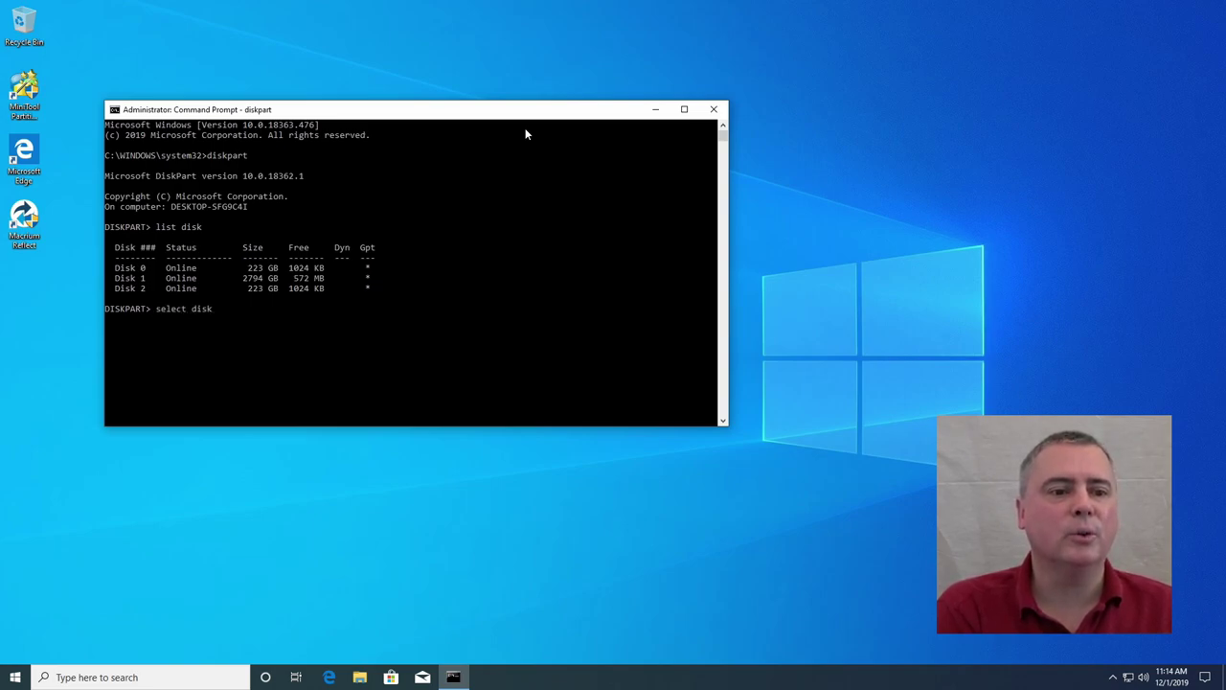
pyautogui.write(' 2')
pyautogui.press('Return')
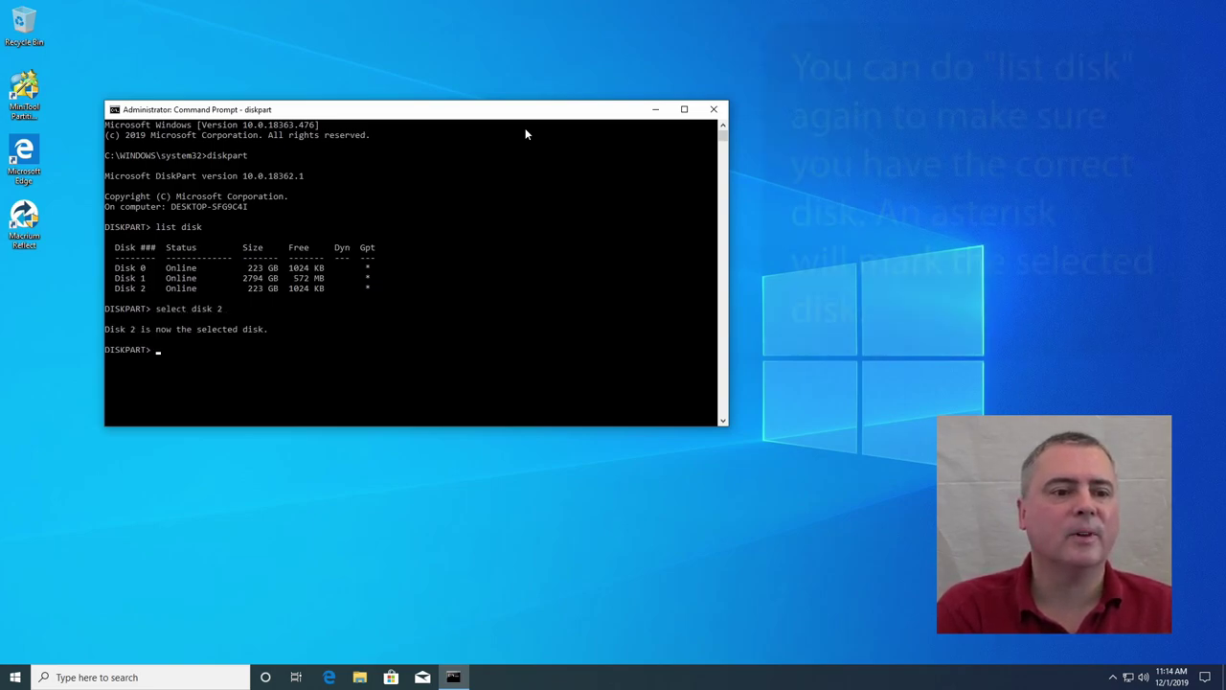
pyautogui.write('cle')
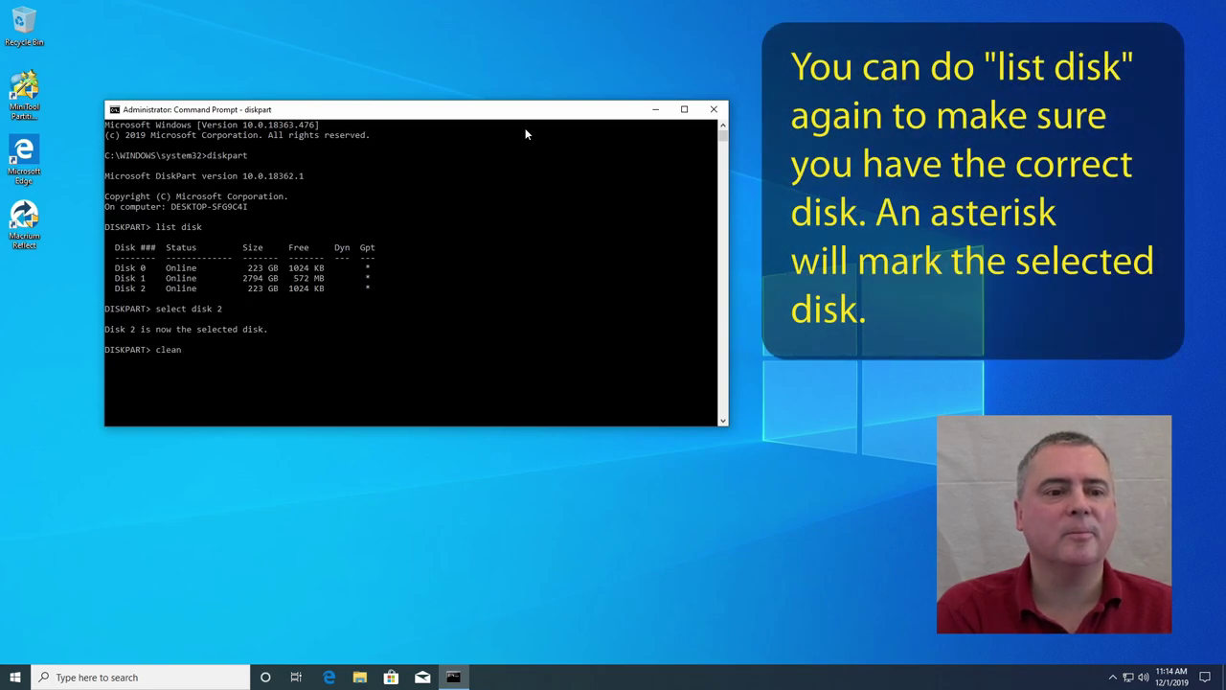
pyautogui.write('an')
pyautogui.press('Return')
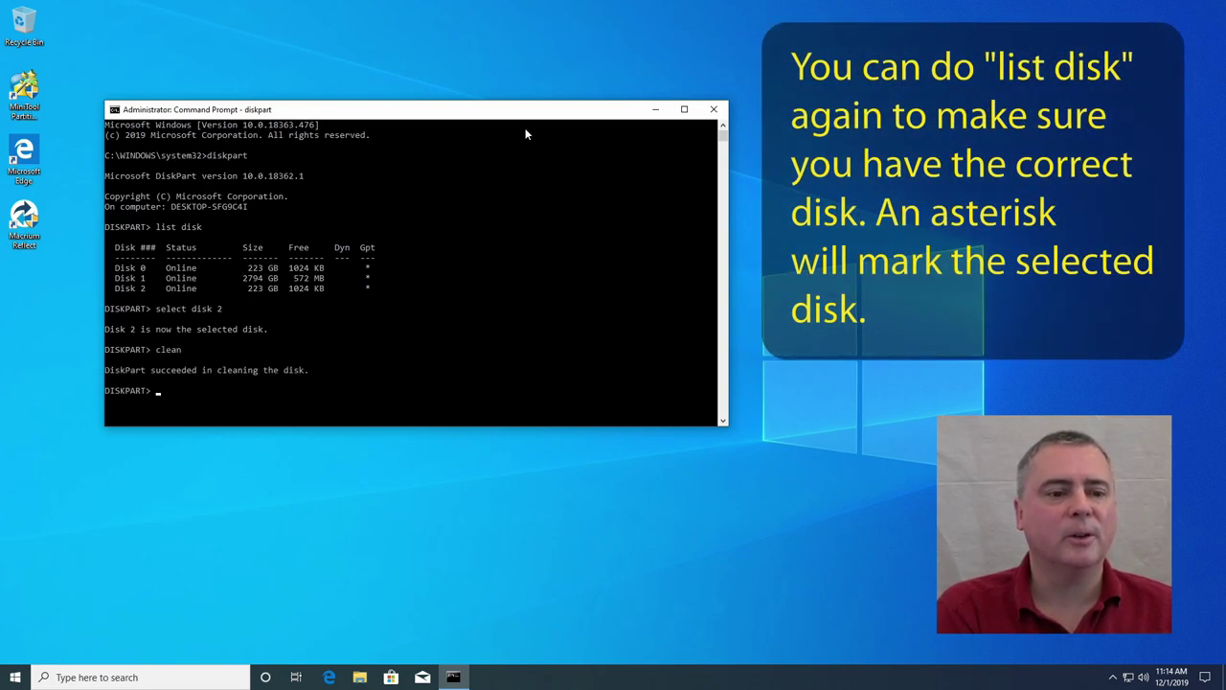
# Exit DiskPart and close the Command Prompt window.
pyautogui.write('exit')
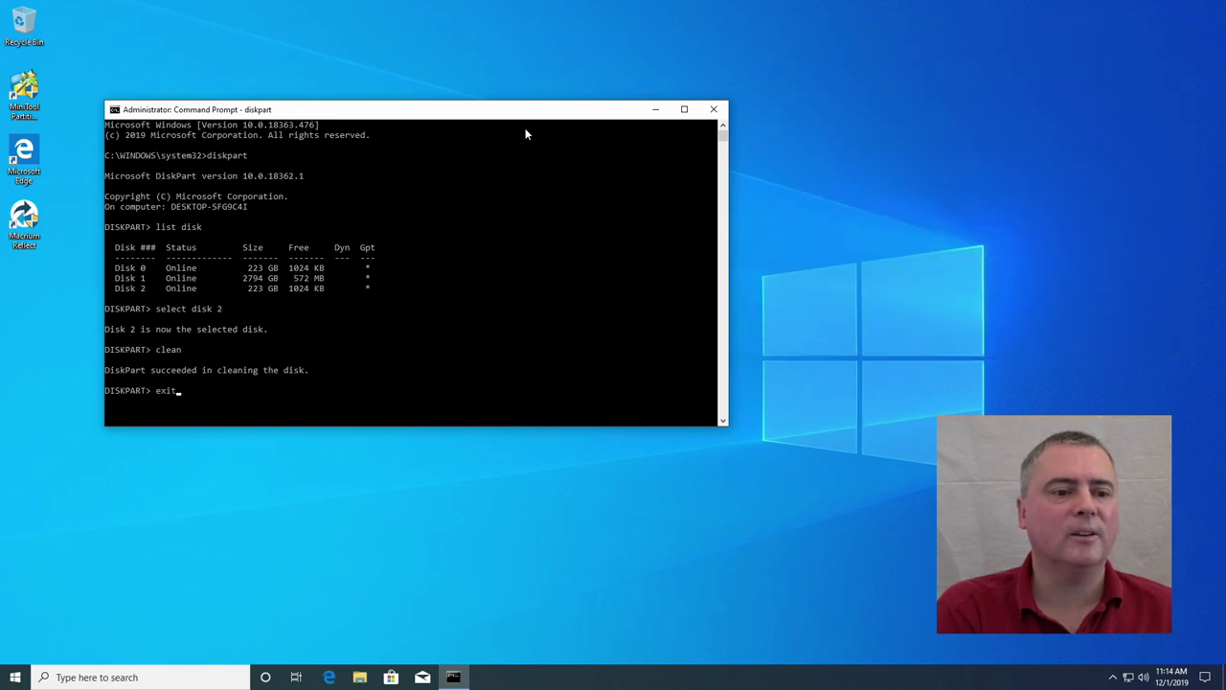
pyautogui.press('Return')
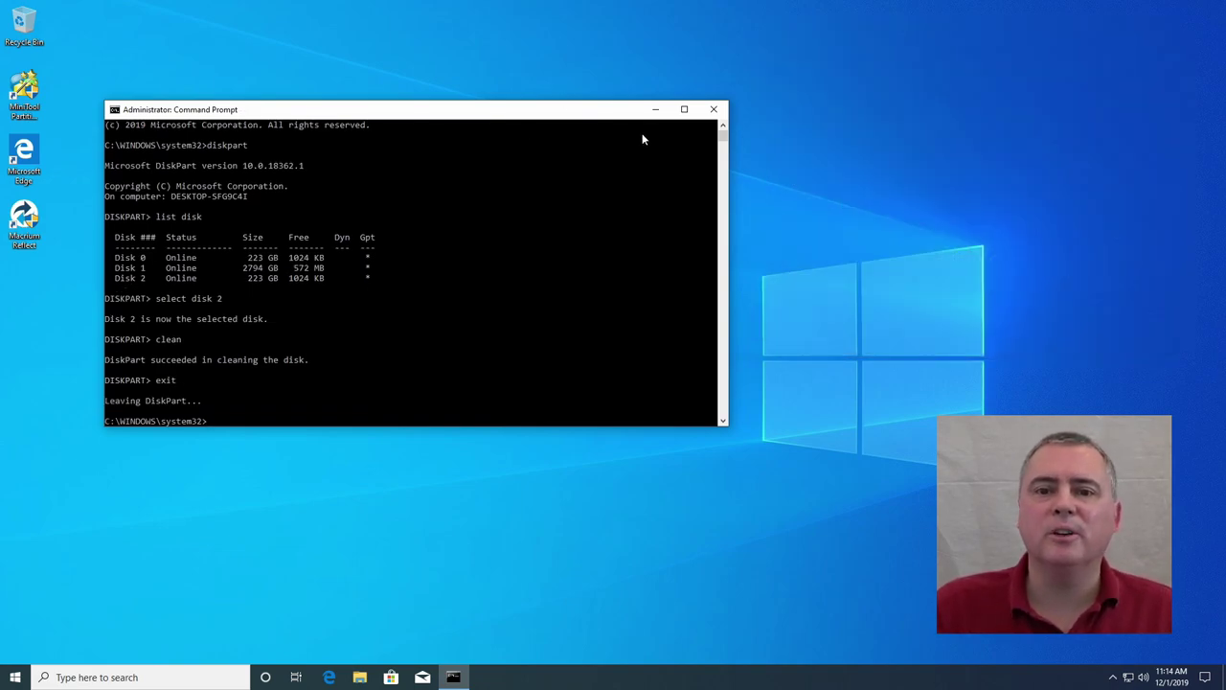
pyautogui.click(712, 108)
# Open Disk Management again, decline to initialize Disk 2, check that disk's partition layout, and close the window.
pyautogui.click(157, 678)
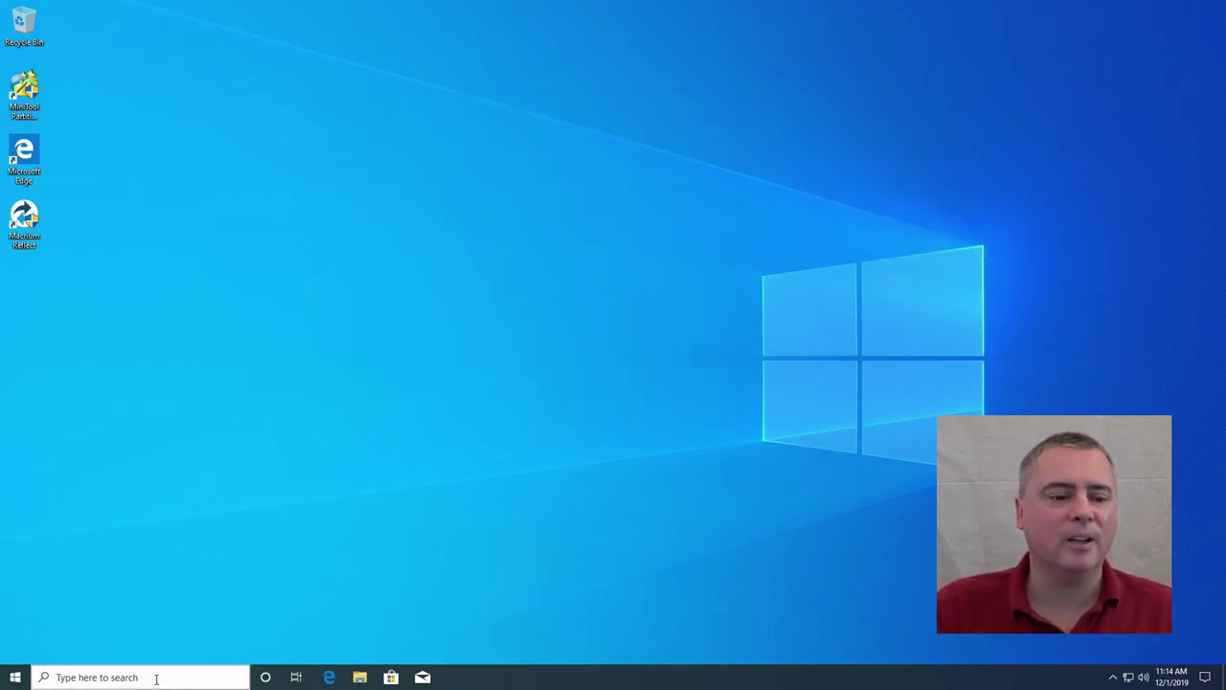
pyautogui.write('disk ma')
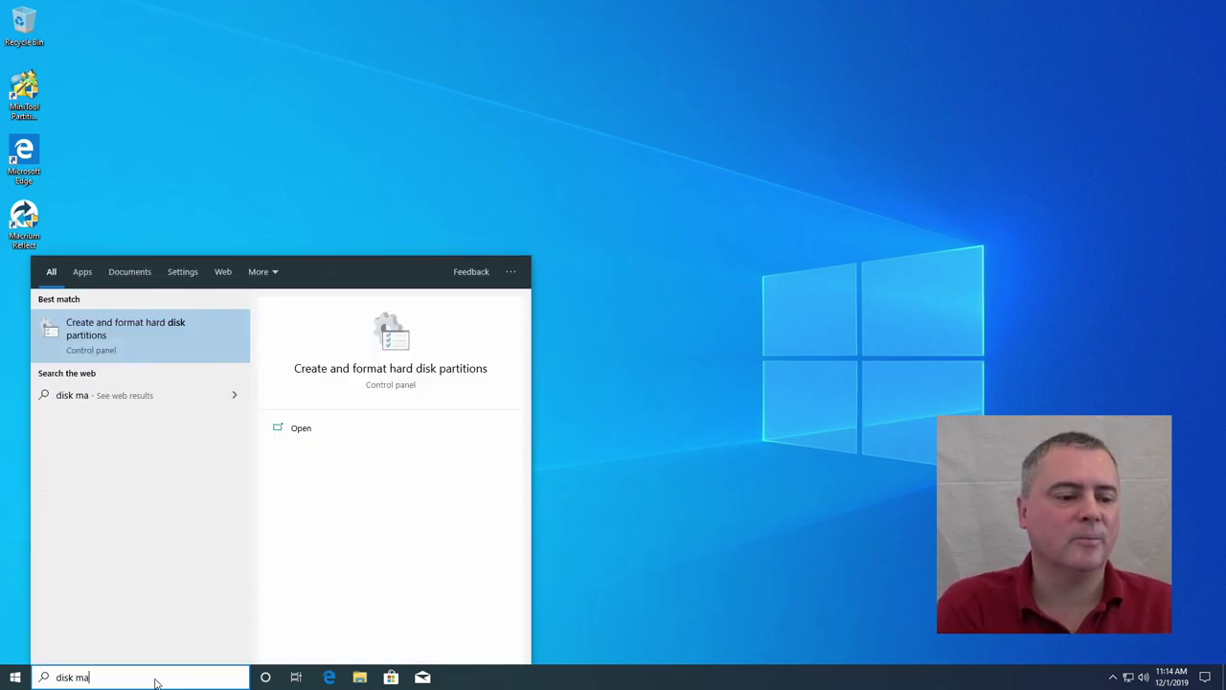
pyautogui.press('Return')
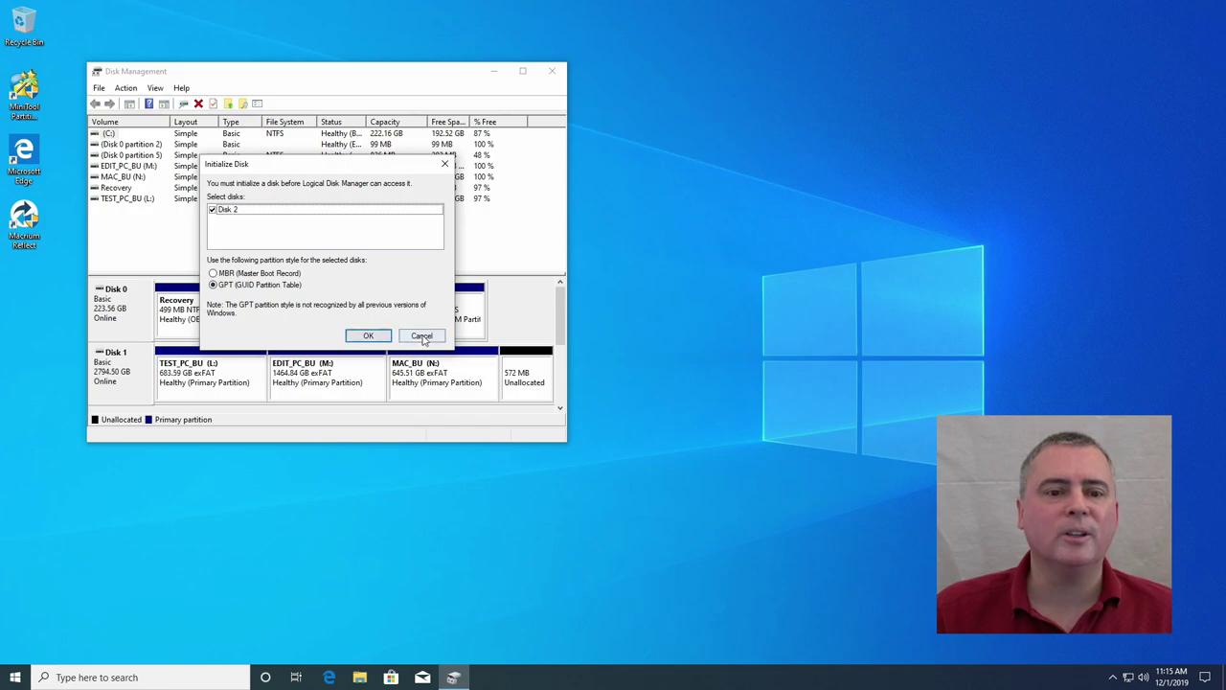
pyautogui.click(422, 335)
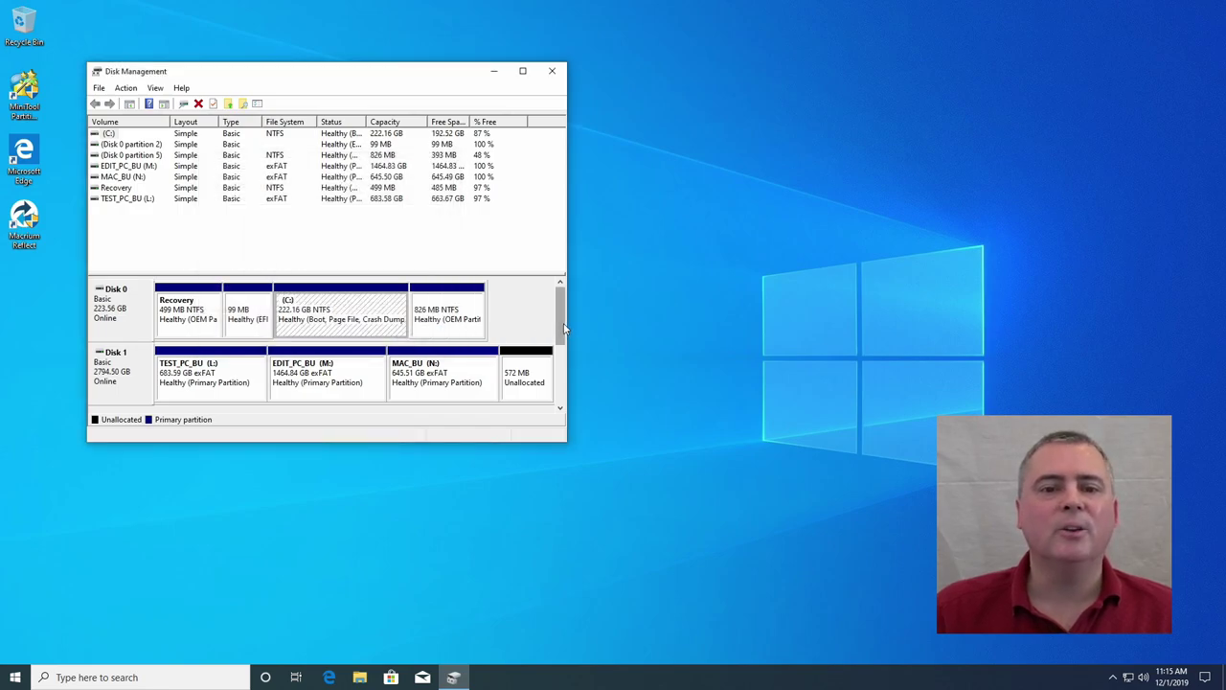
pyautogui.moveTo(563, 329); pyautogui.dragTo(558, 381)
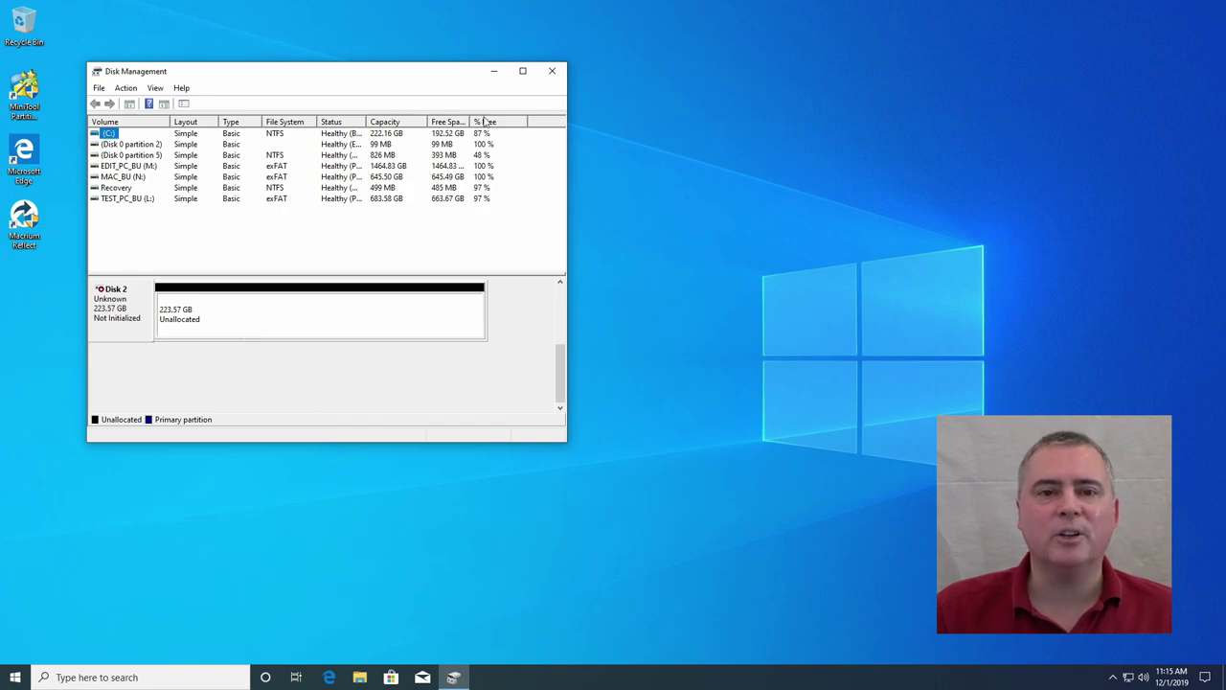
pyautogui.click(551, 73)
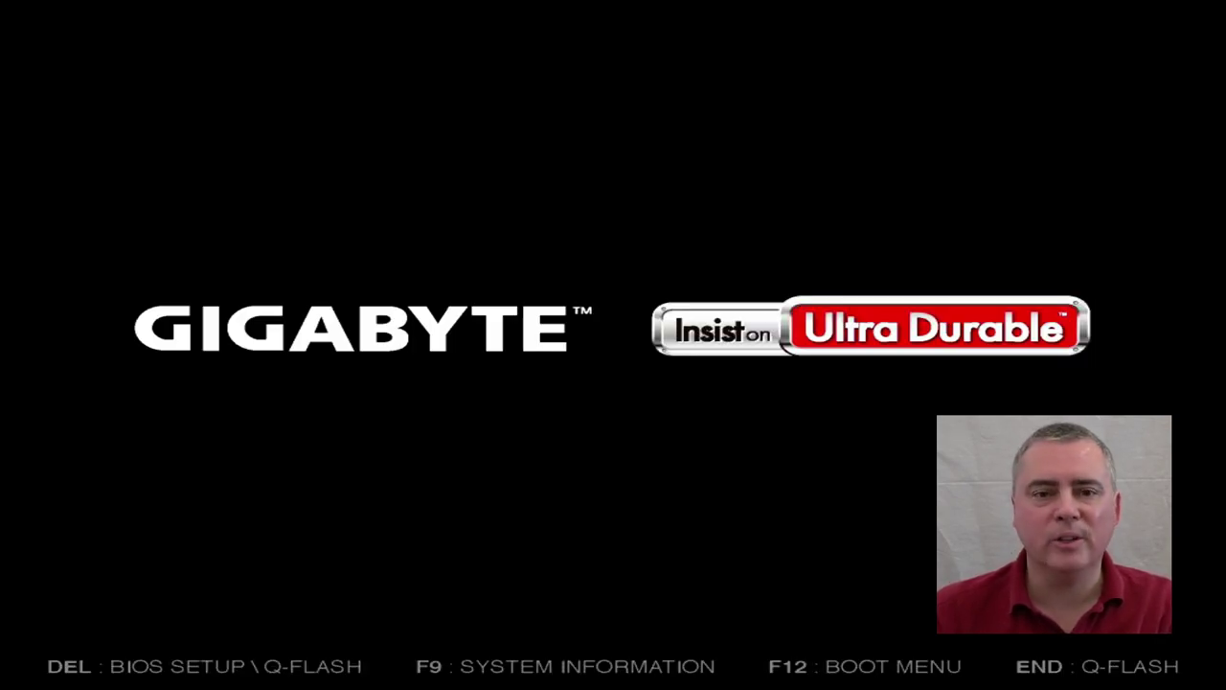
# Boot the restarted PC from the UEFI: PMAP device and choose en_US.UTF-8 English as the language.
pyautogui.press('F12')
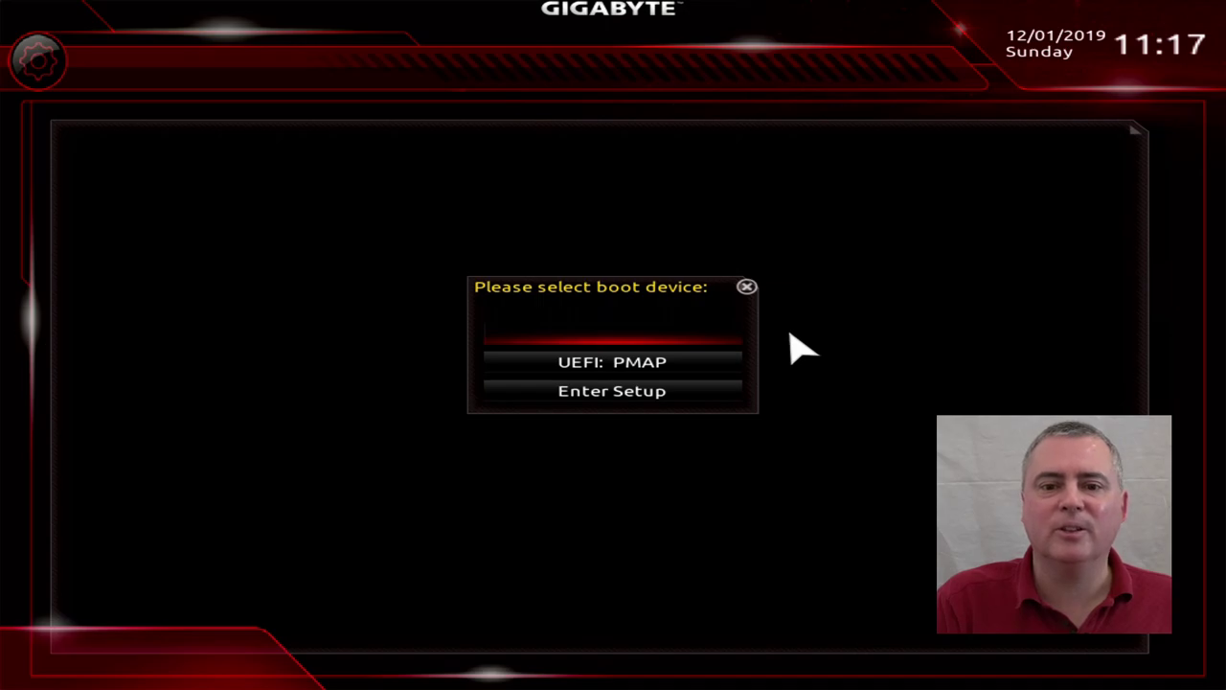
pyautogui.press('Down')
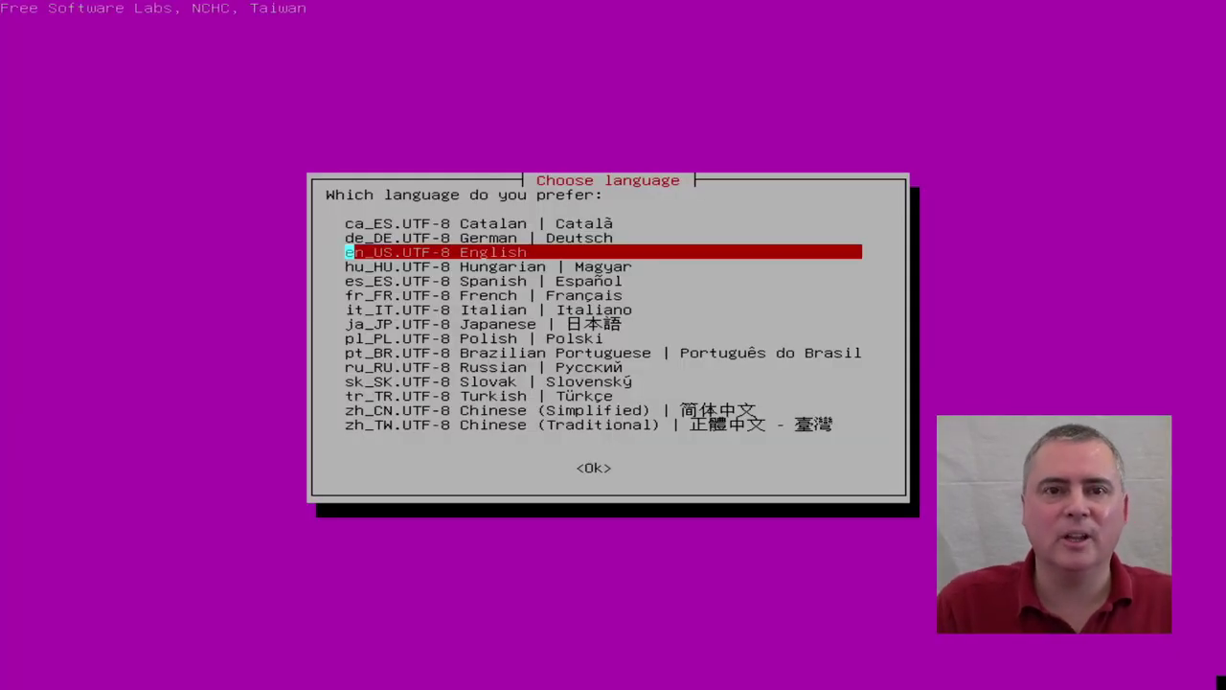
pyautogui.press('Return')
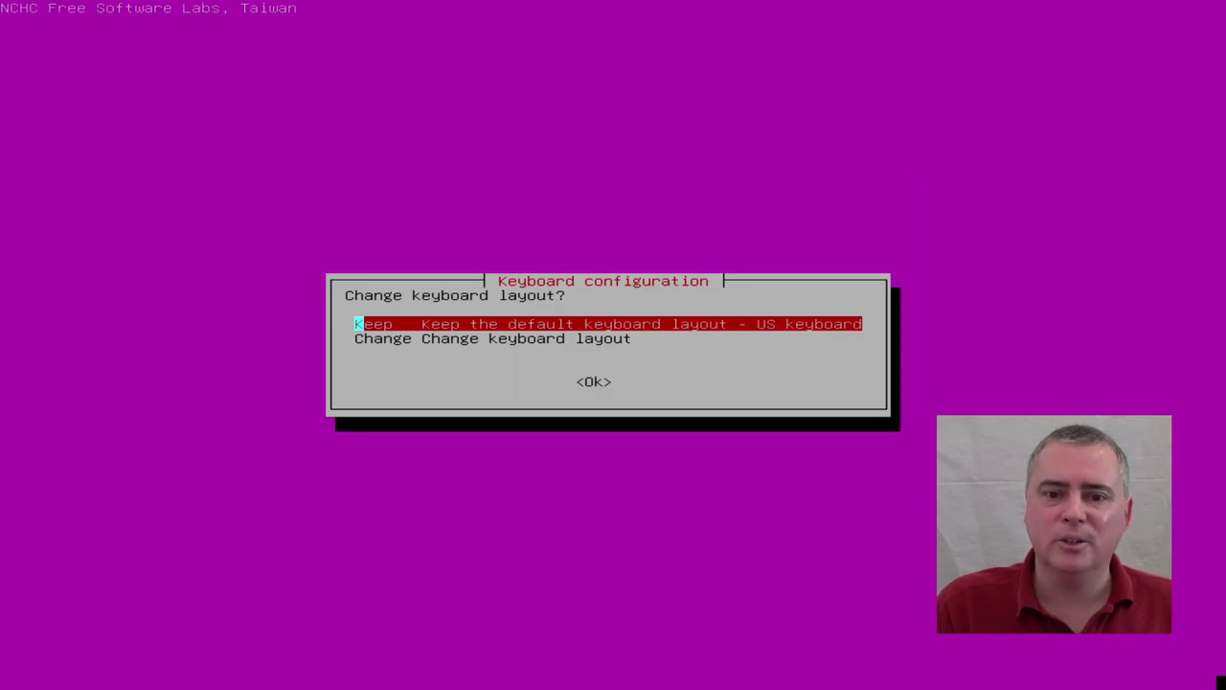
# Keep the default US keyboard layout and start Clonezilla in device-image mode.
pyautogui.press('Return')
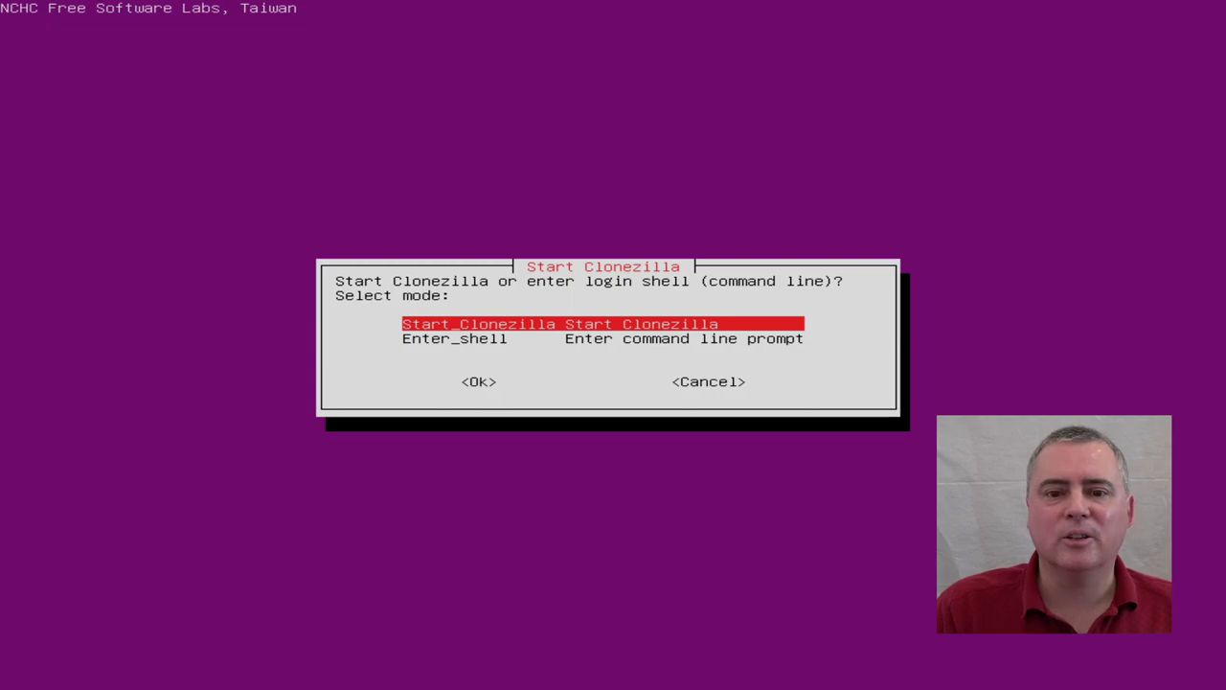
pyautogui.press('Return')
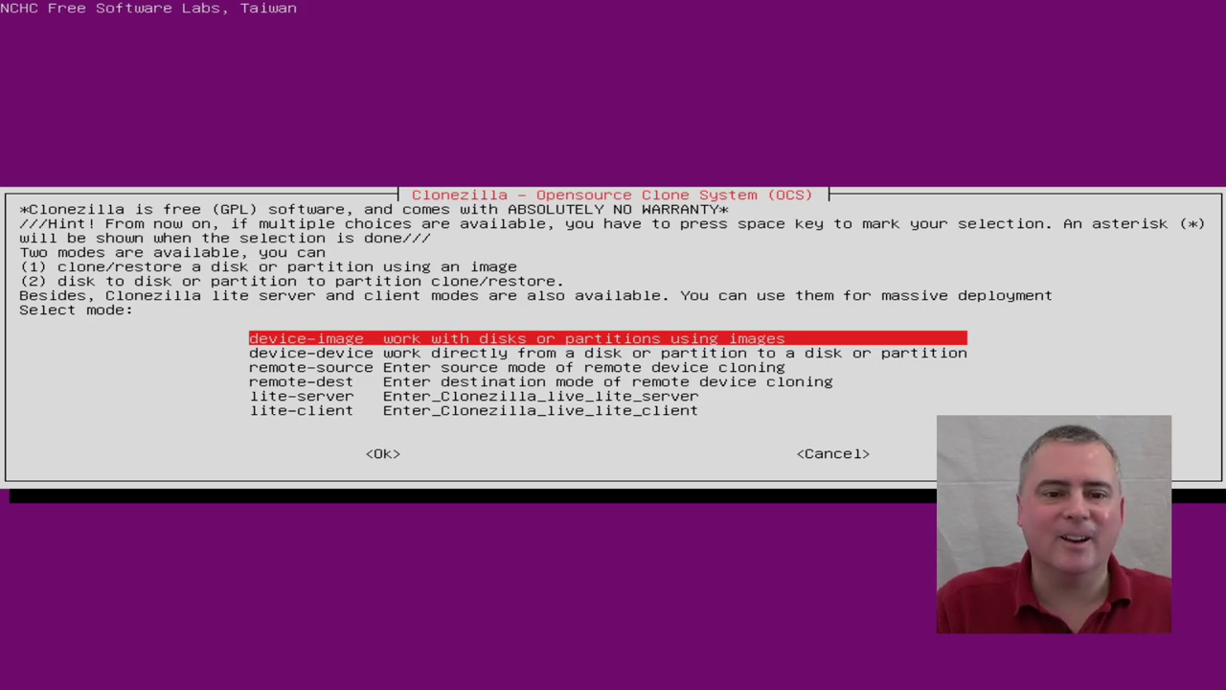
pyautogui.press('Return')
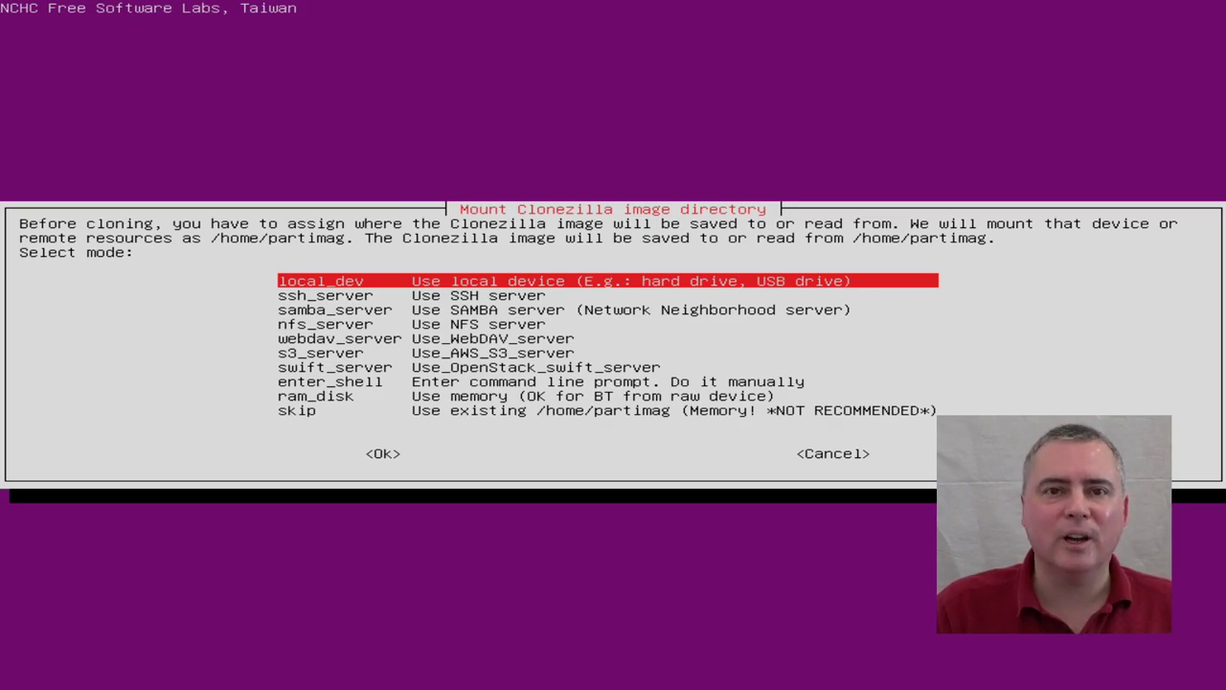
# Choose local_dev as the location of the Clonezilla image and exit the device scan after checking the detected disks.
pyautogui.press('Return')
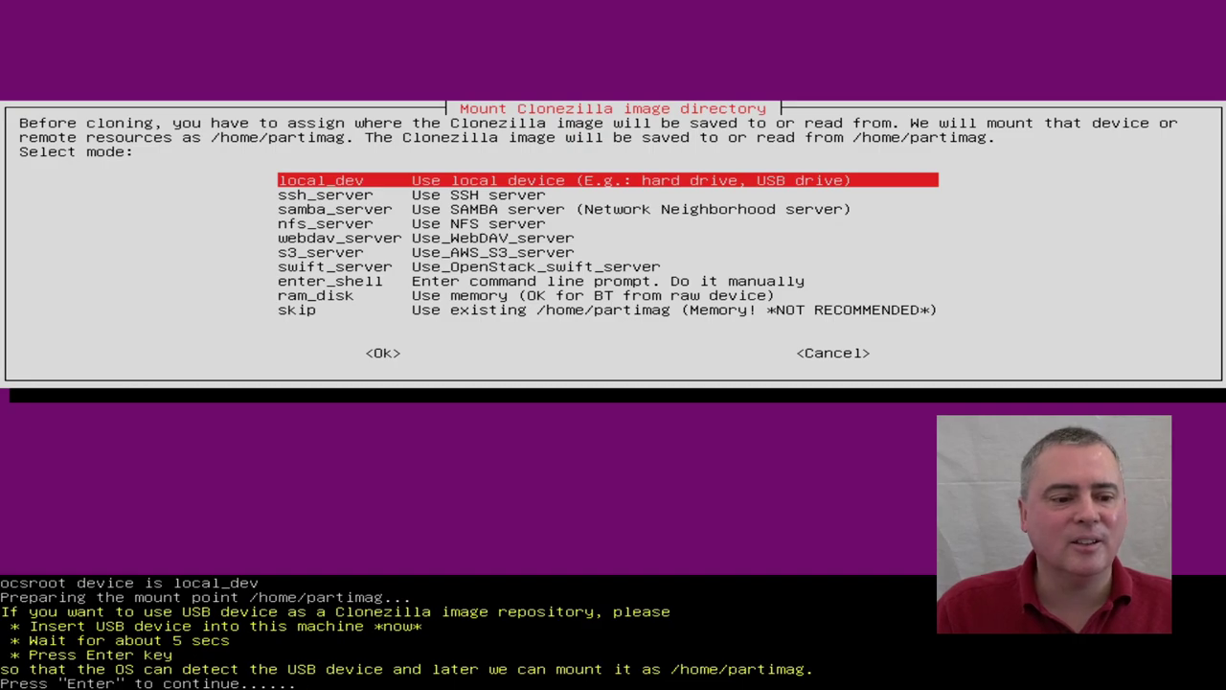
pyautogui.press('Return')
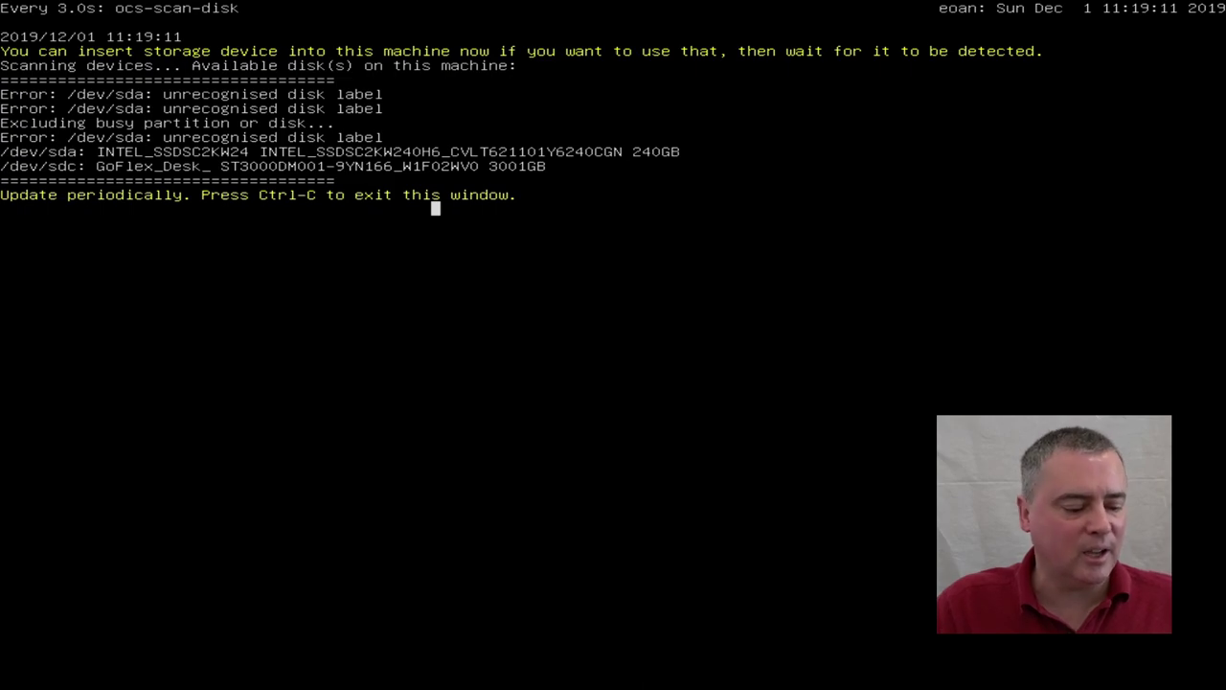
pyautogui.hotkey('ctrl', 'c')
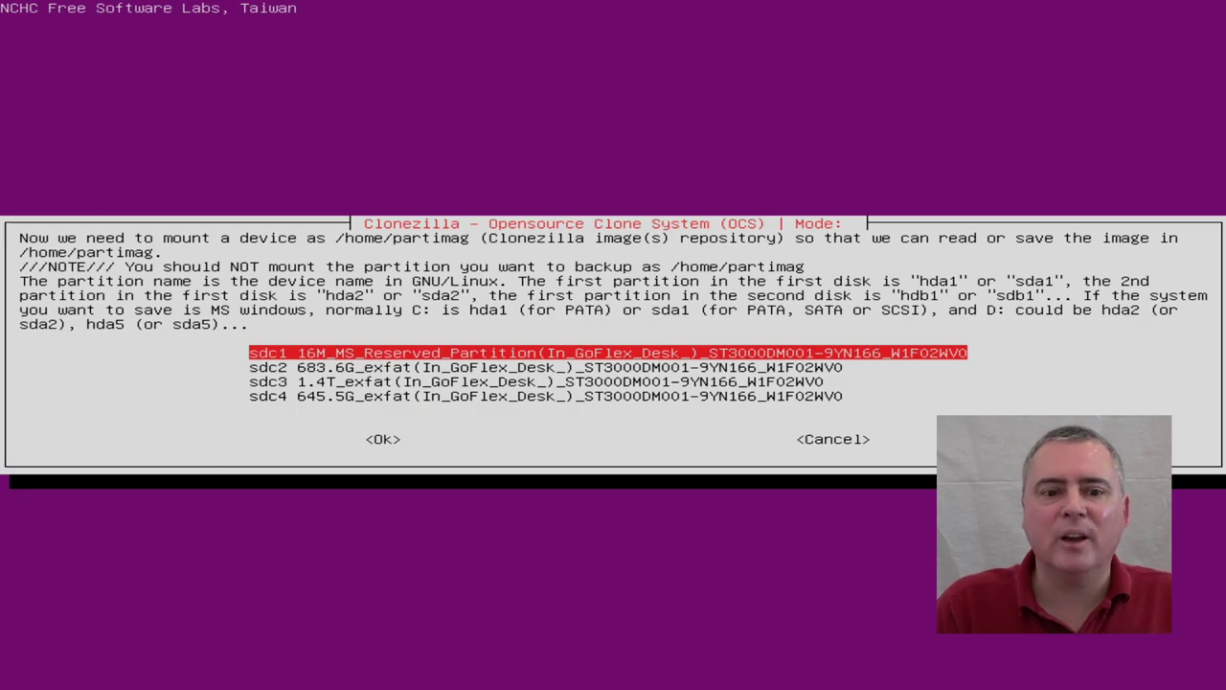
# Mount sdc2, the 683.6G exfat partition on the GoFlex Desk drive, as /home/partimag.
pyautogui.press('Down')
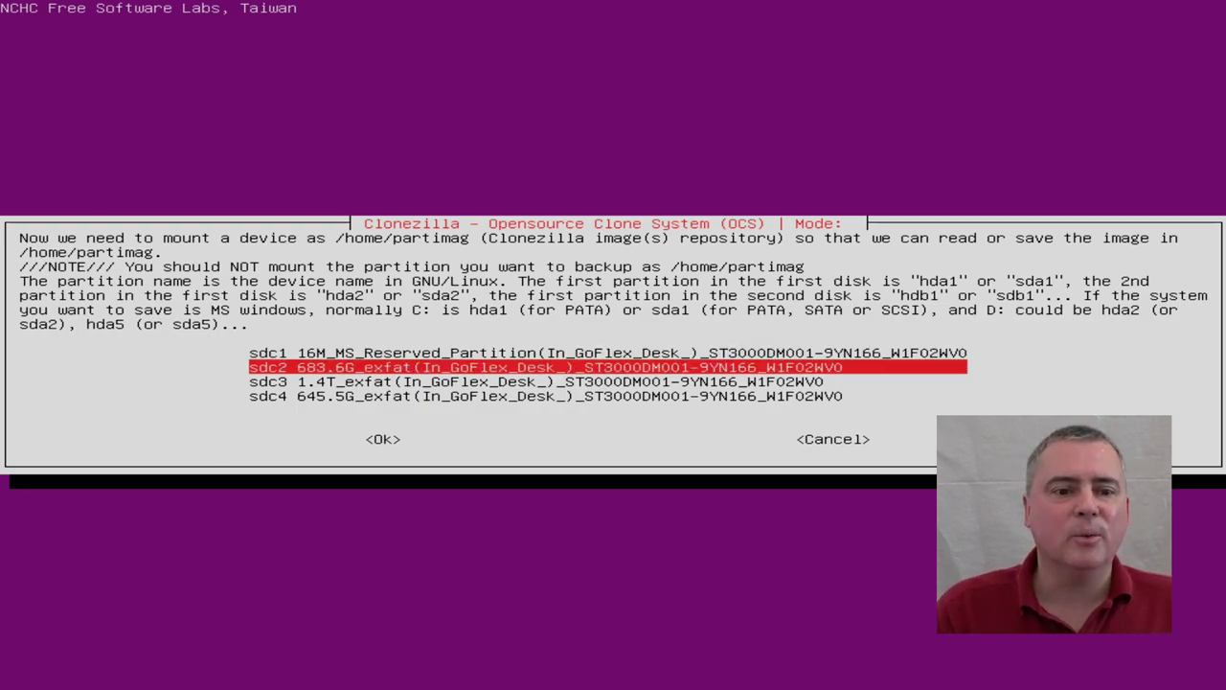
pyautogui.press('Down')
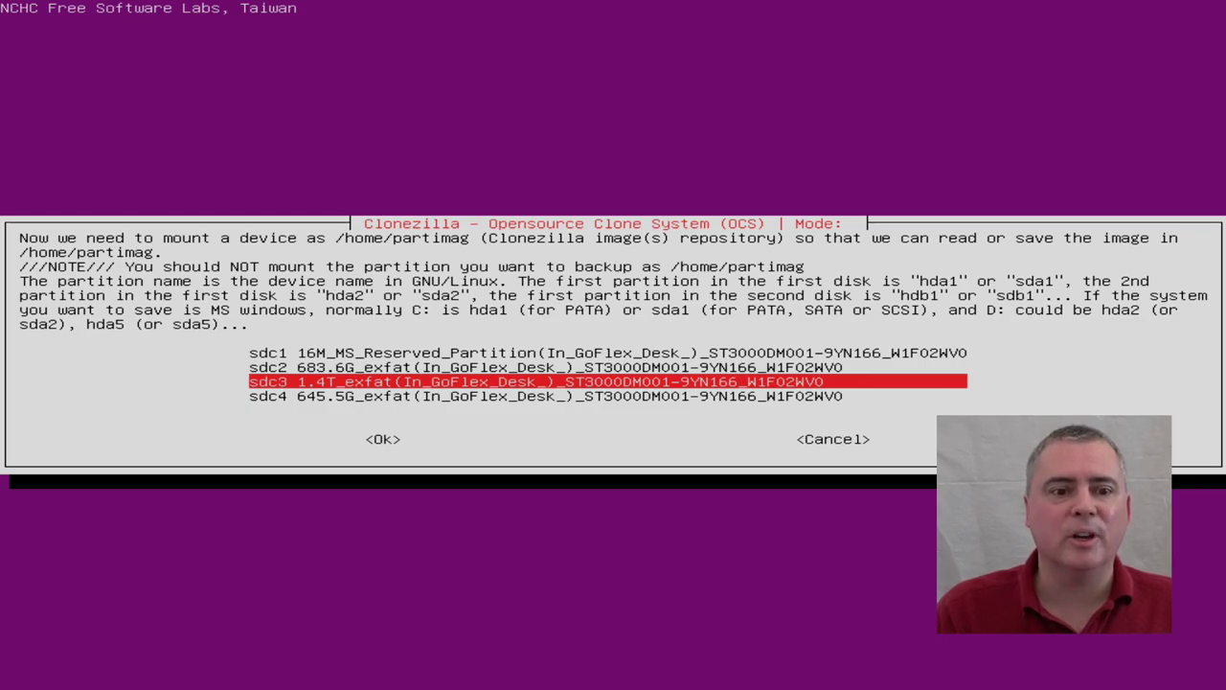
pyautogui.press('Up')
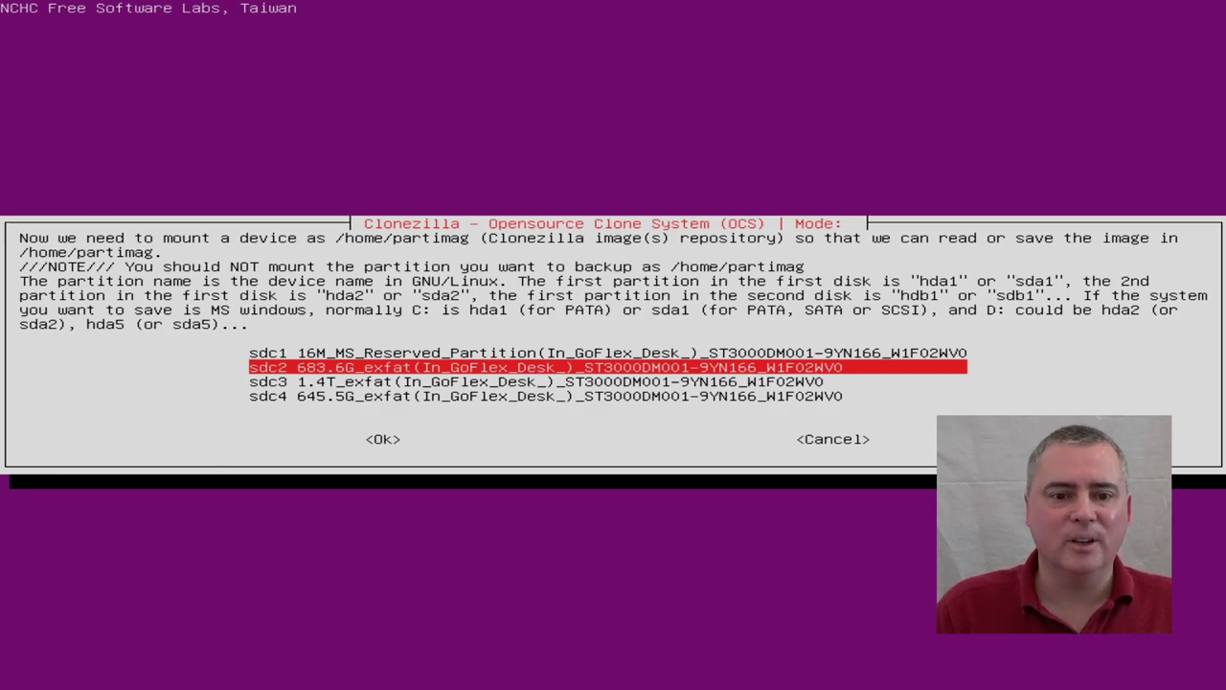
pyautogui.press('Return')
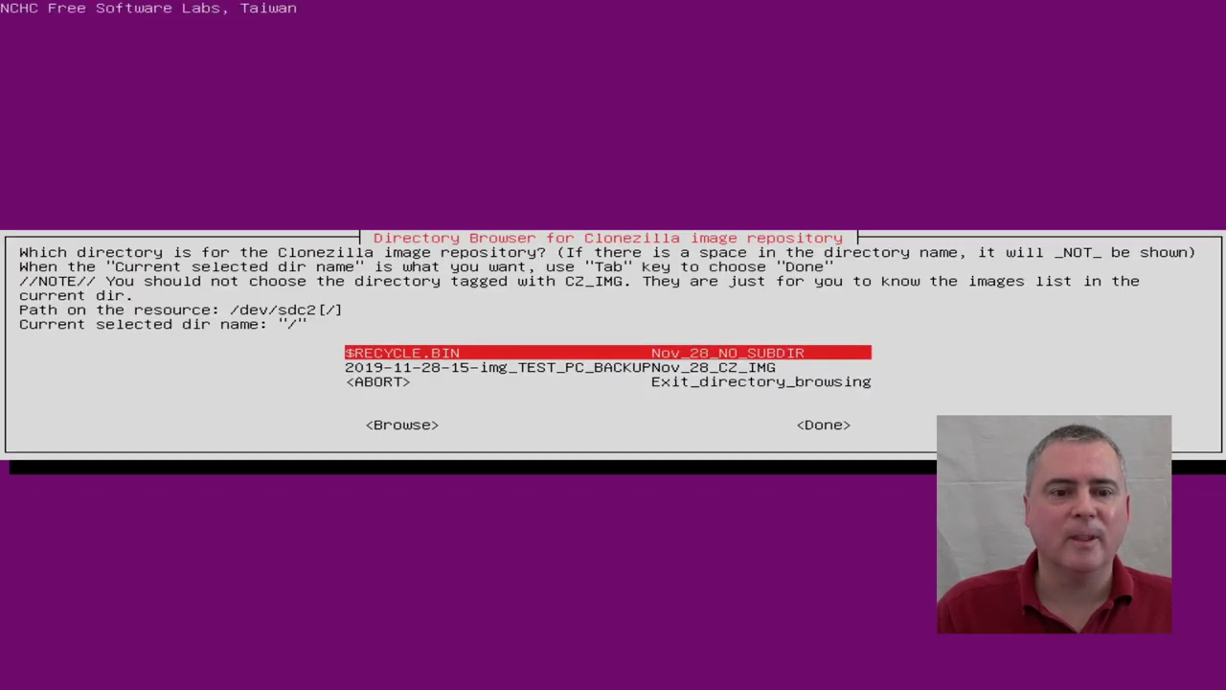
# Accept the root directory "/" of sdc2 as the image repository and continue past the disk space usage summary.
pyautogui.press('Down')
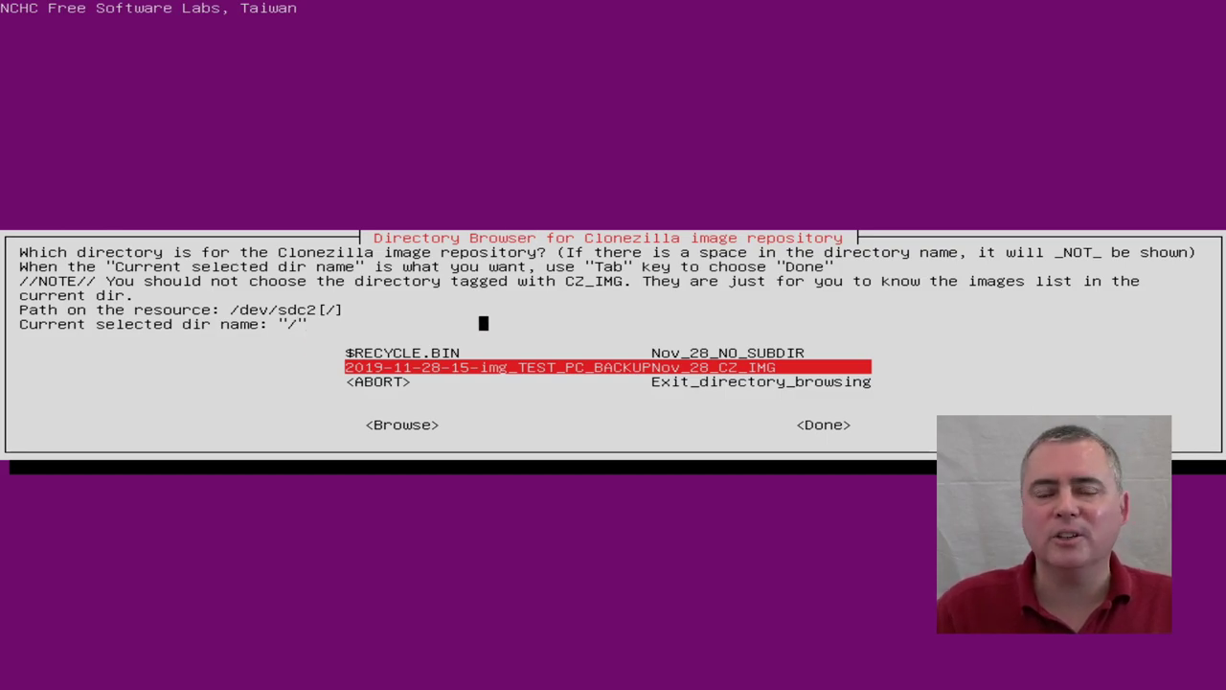
pyautogui.press('Up')
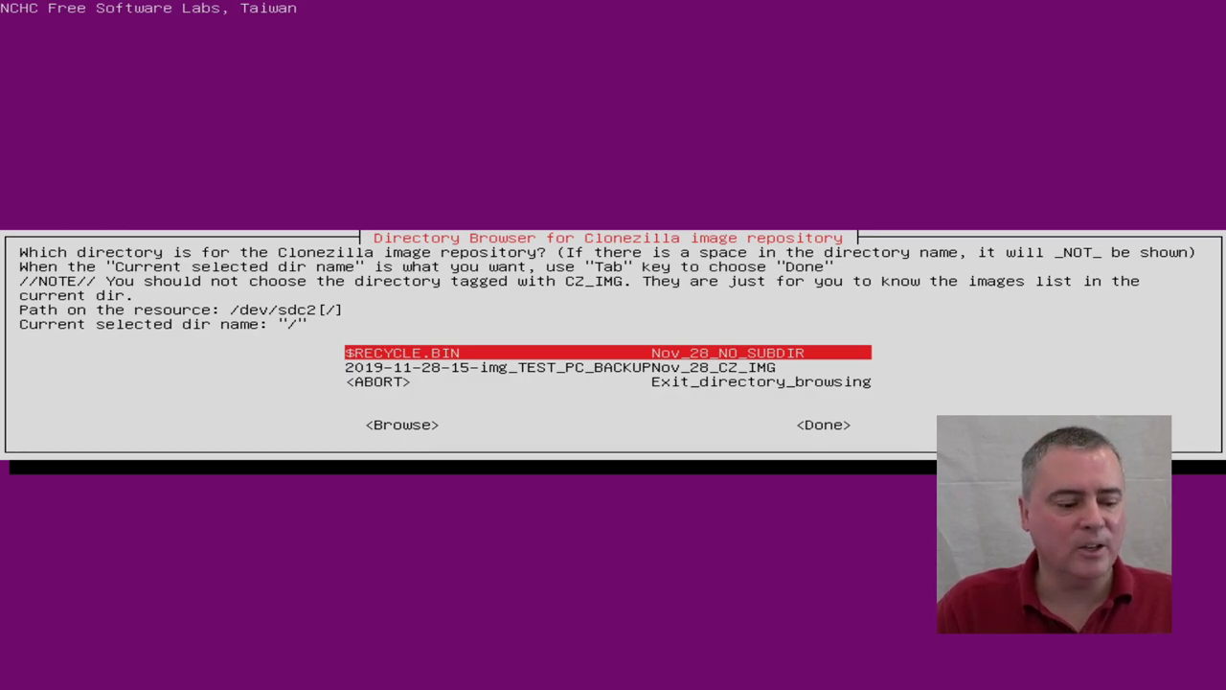
pyautogui.press('Tab')
pyautogui.press('Tab')
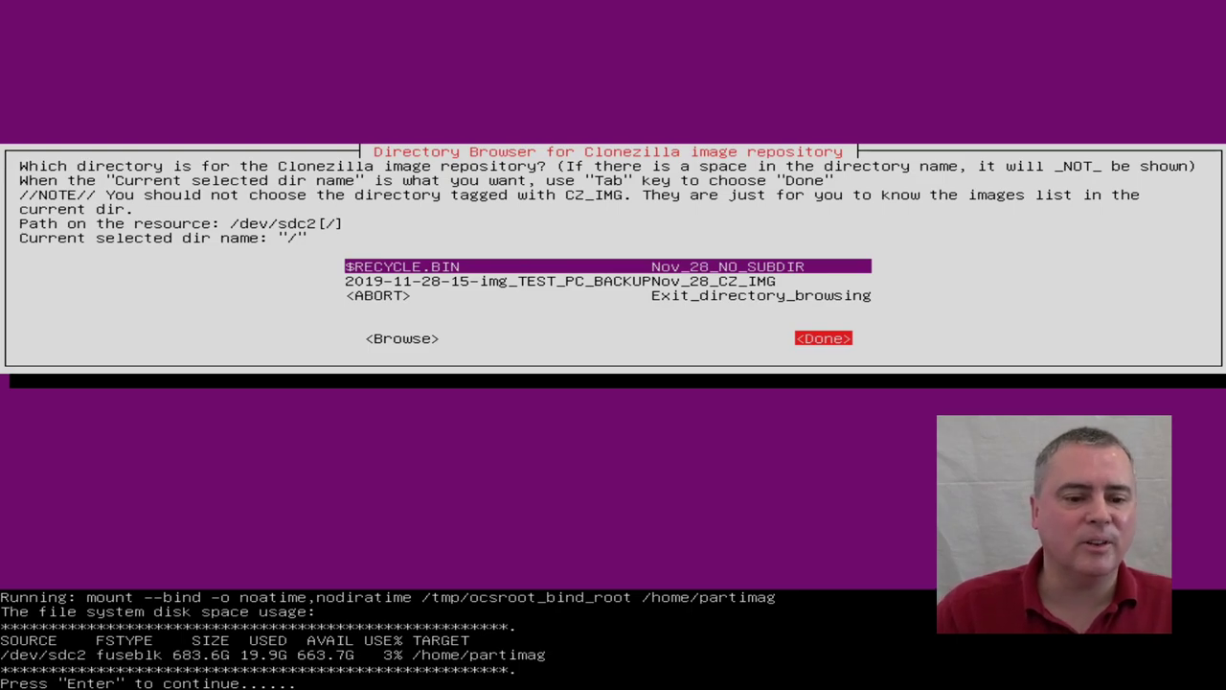
pyautogui.press('Return')
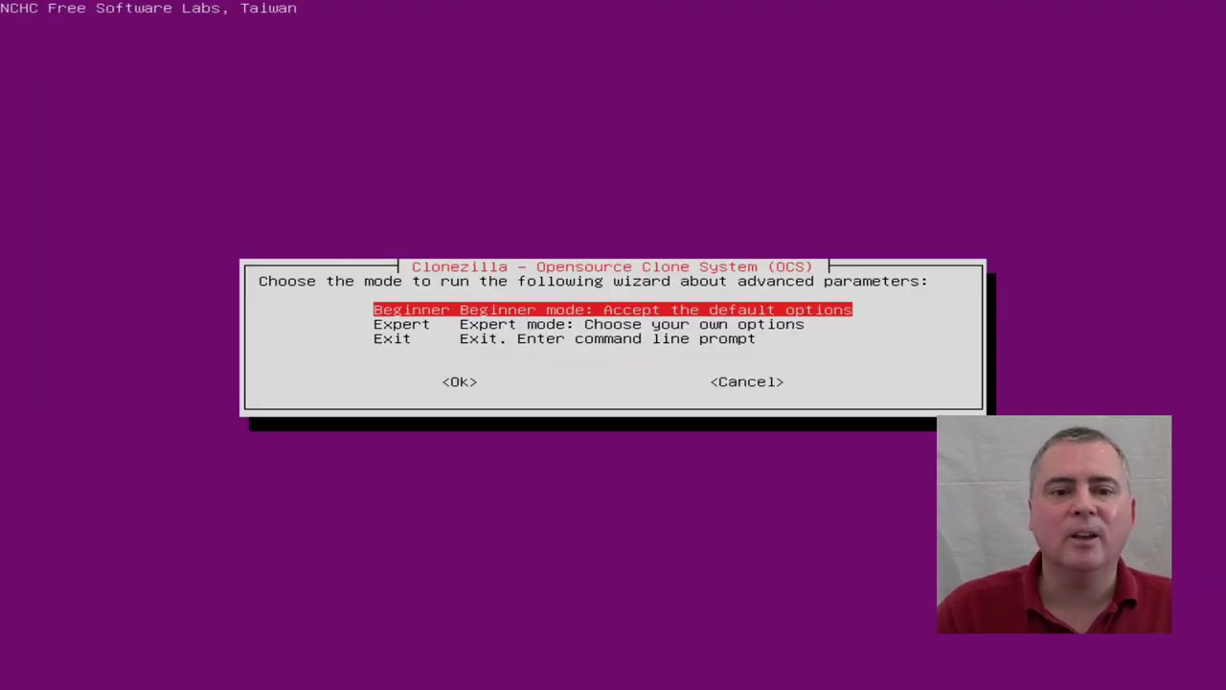
pyautogui.press('Return')
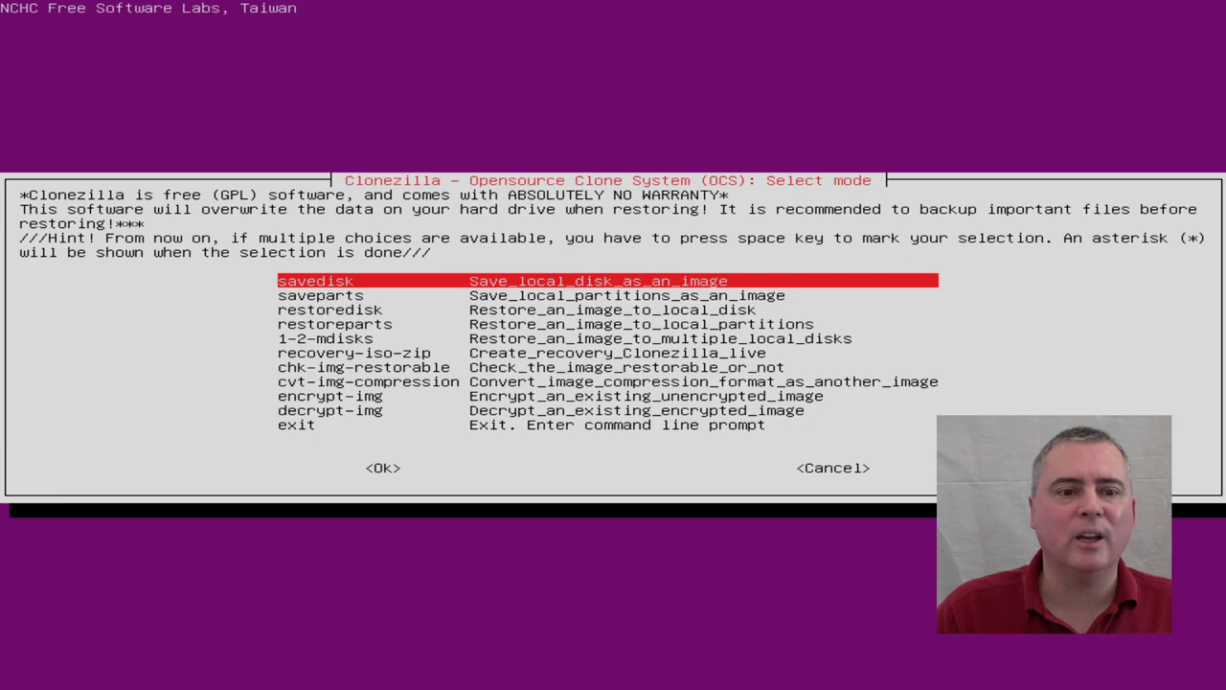
pyautogui.press('Down')
pyautogui.press('Down')
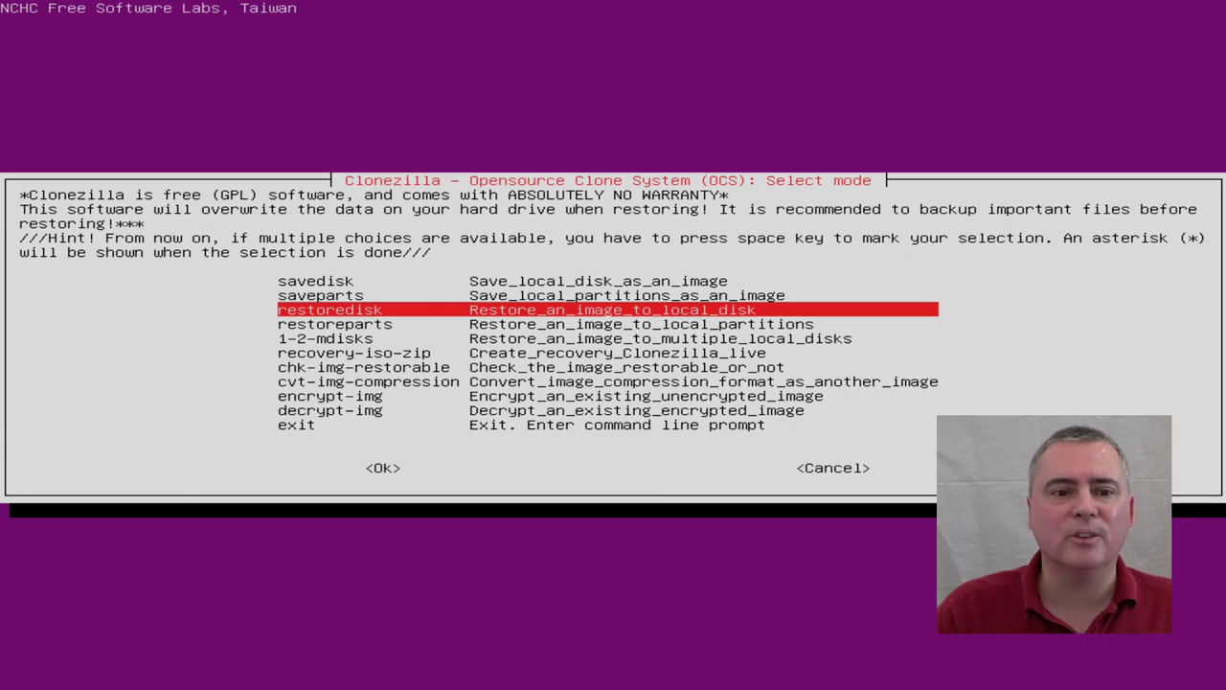
pyautogui.press('Return')
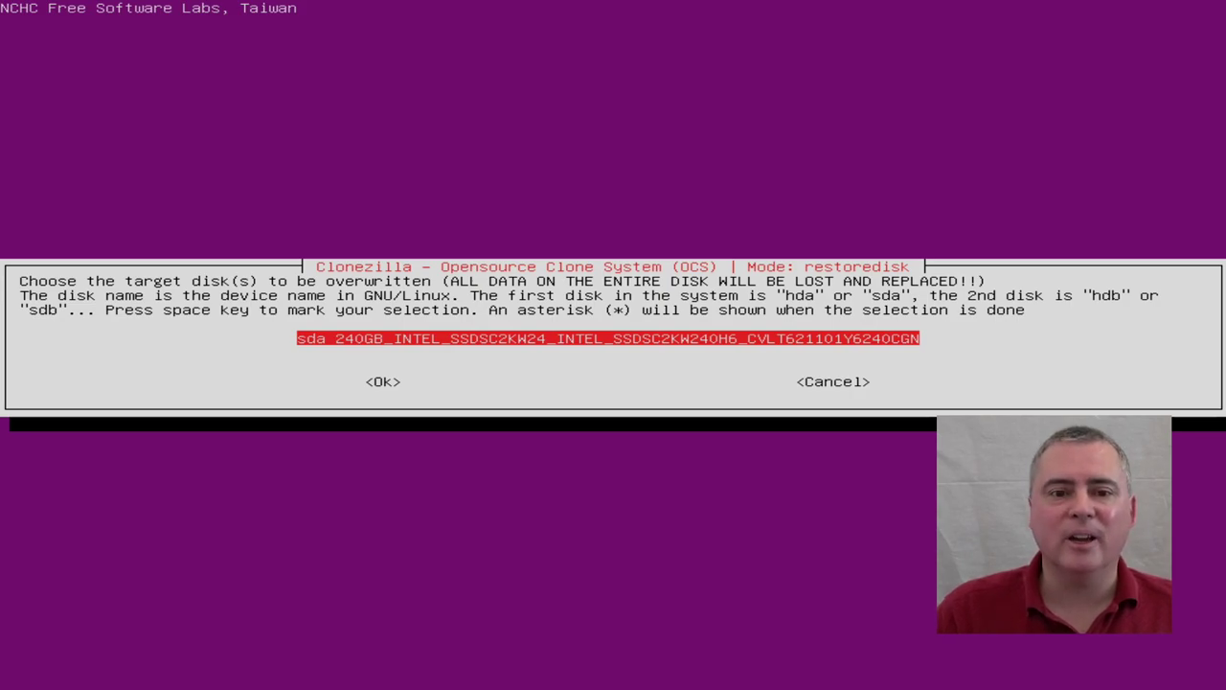
pyautogui.press('Return')
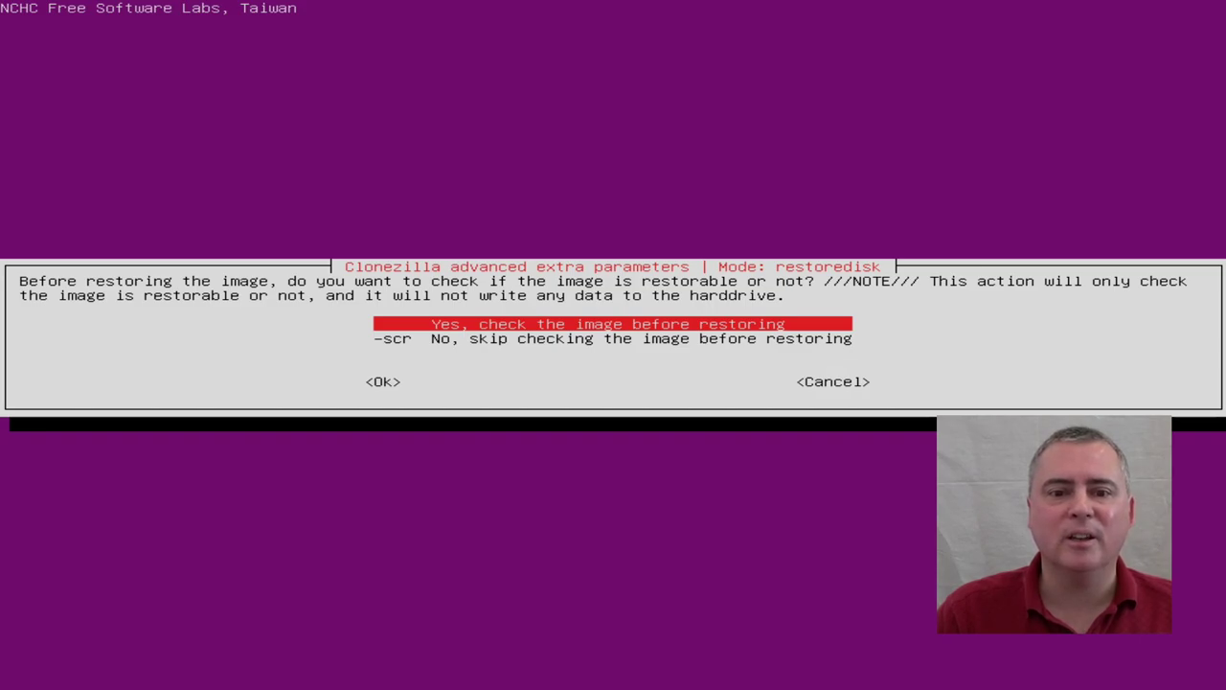
# Skip checking the image before restoring and keep -p choose as the action for when everything is finished.
pyautogui.press('Down')
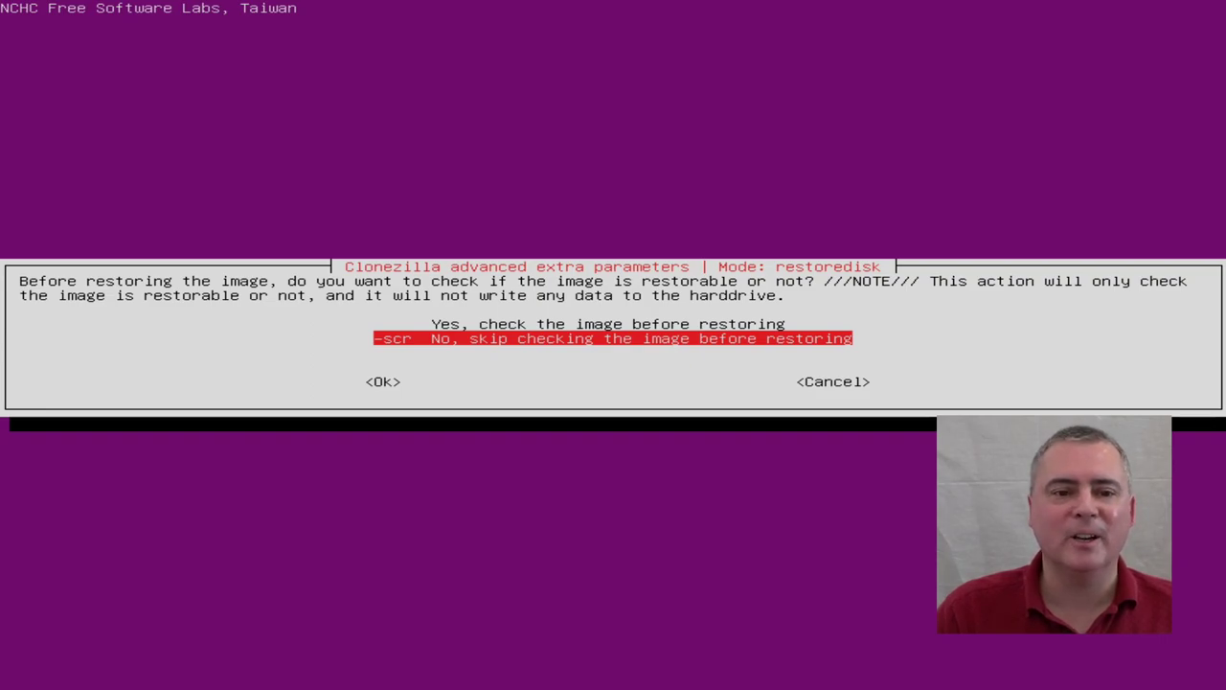
pyautogui.press('Return')
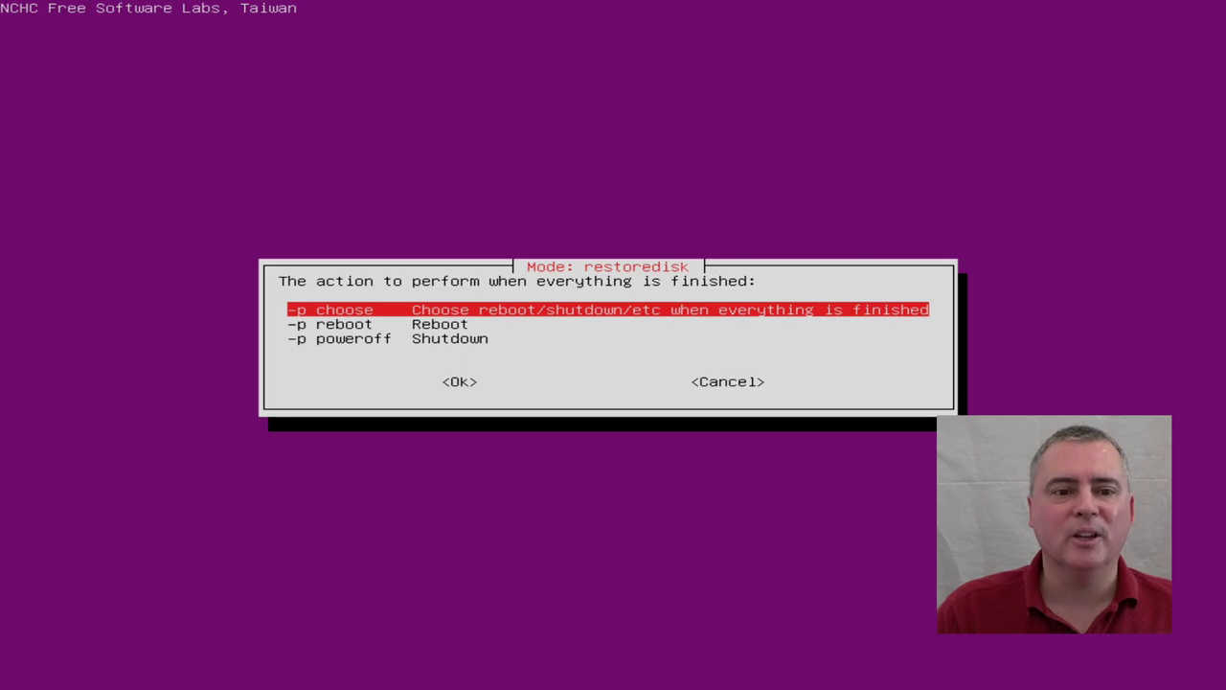
pyautogui.press('Return')
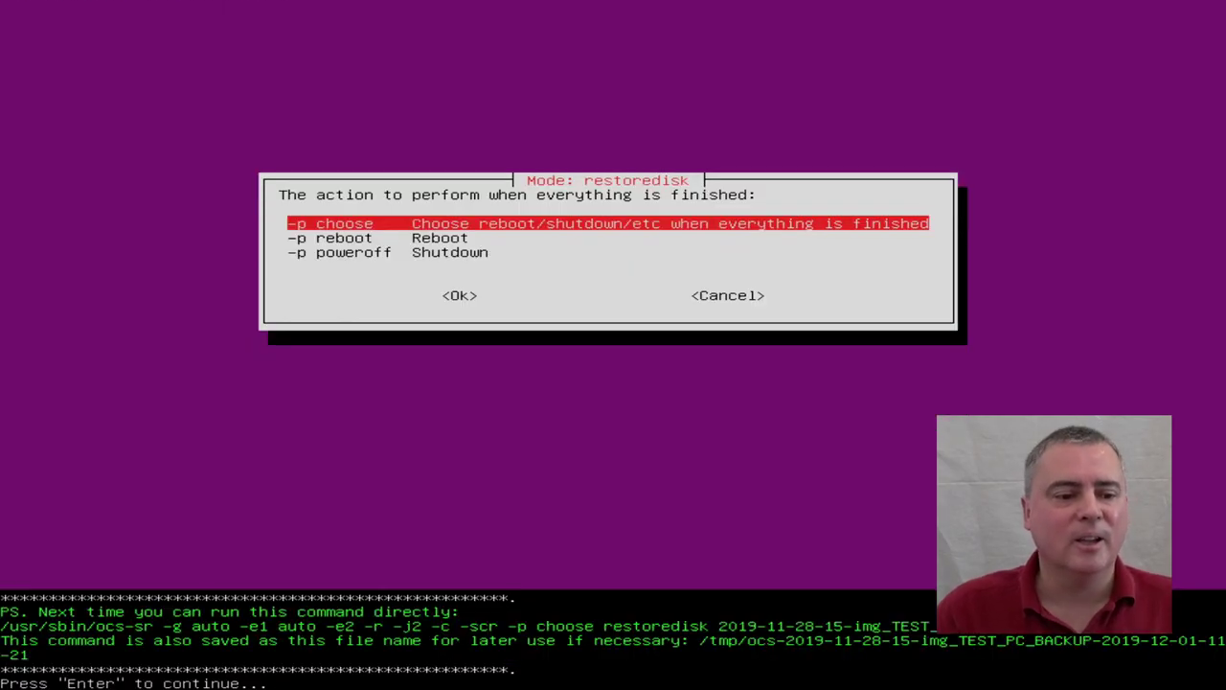
pyautogui.press('Return')
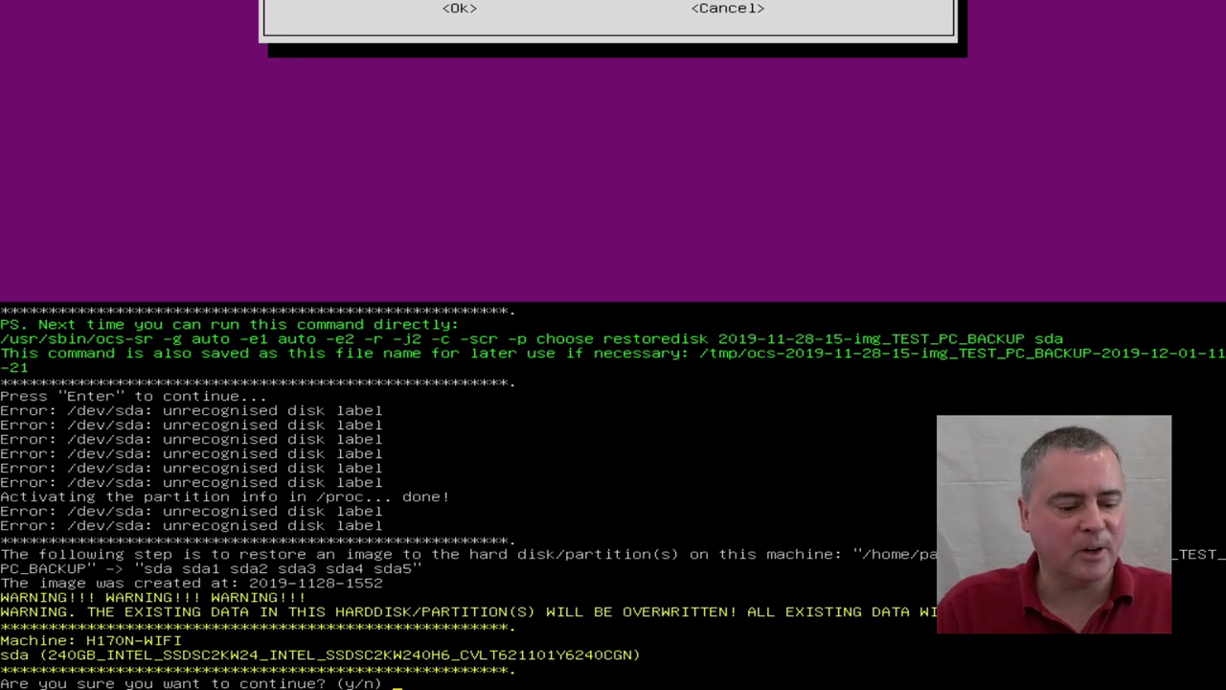
# Answer y to both overwrite confirmations to restore the backup image to sda.
pyautogui.write('y')
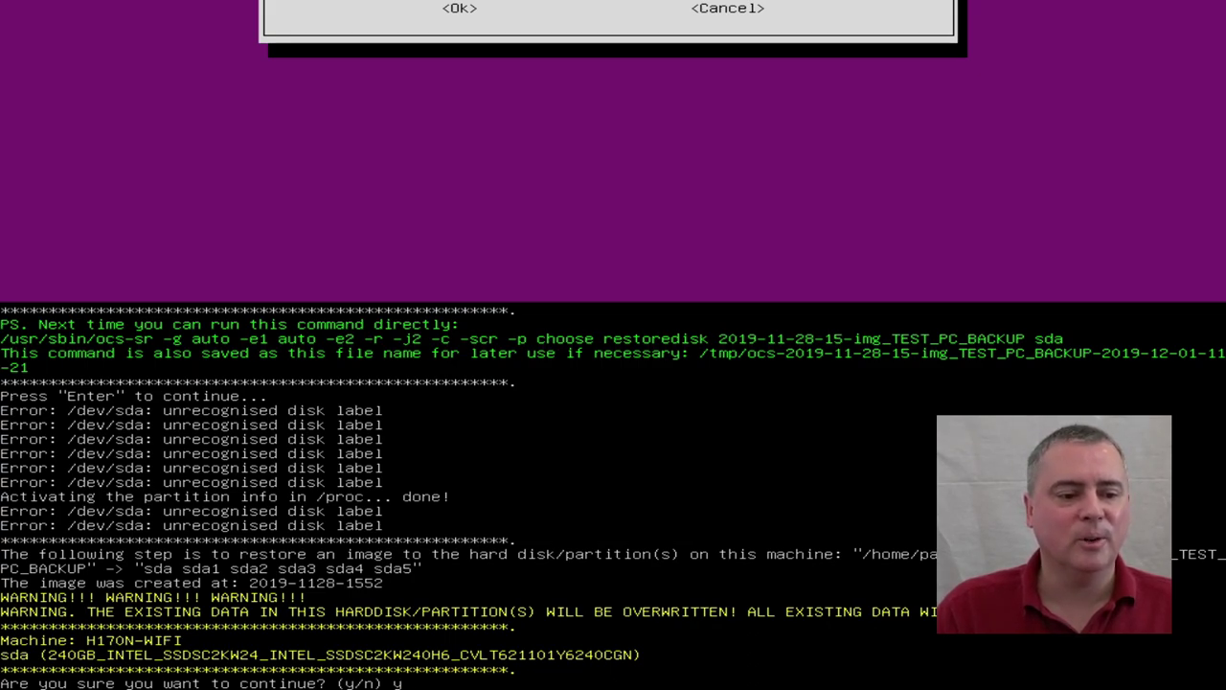
pyautogui.press('Return')
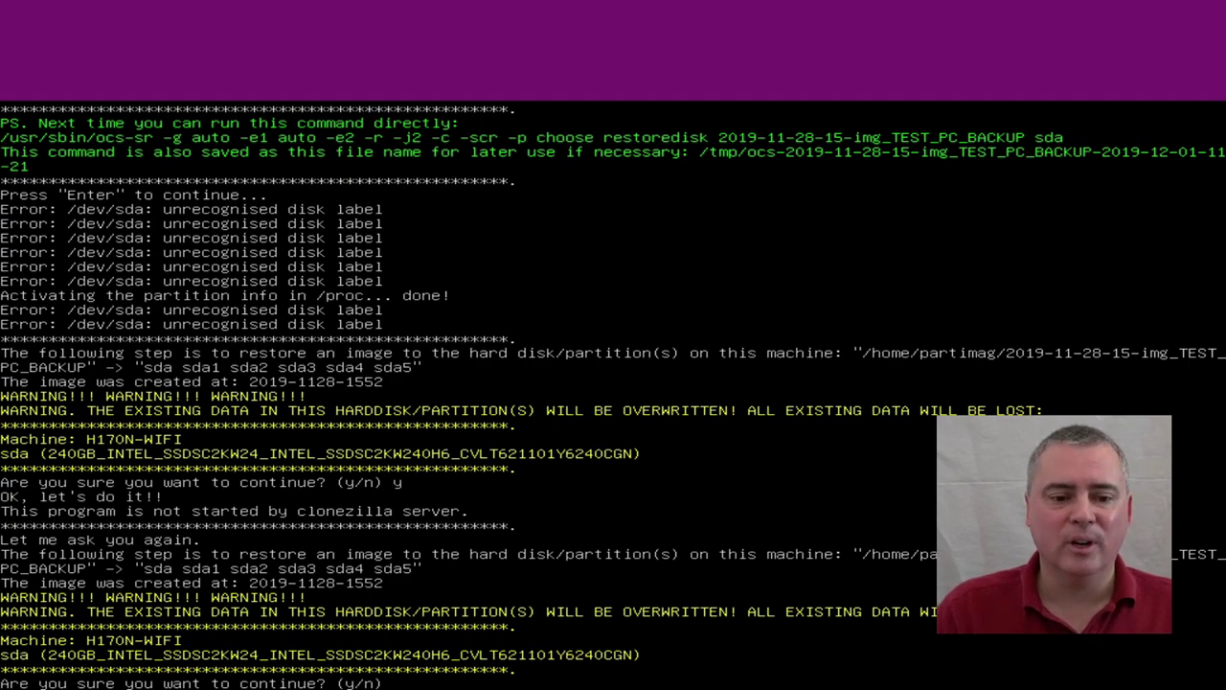
pyautogui.write('y')
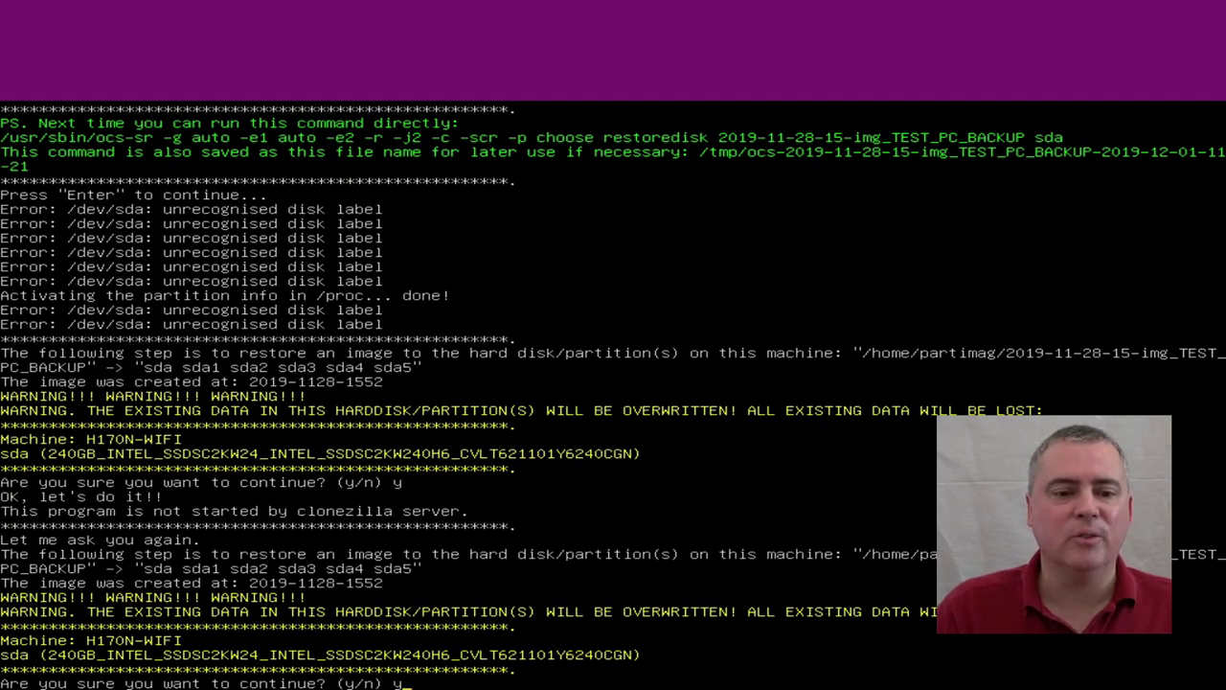
pyautogui.press('Return')
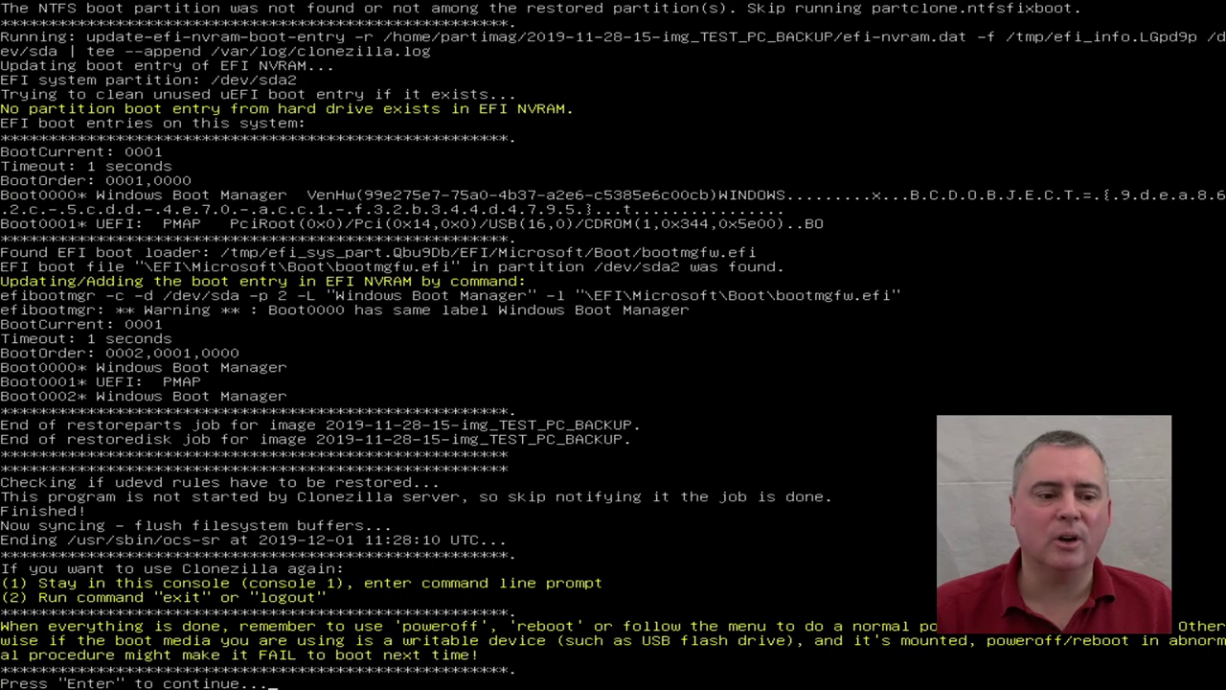
# Leave the finished restore job and choose poweroff to shut down the PC.
pyautogui.press('Return')
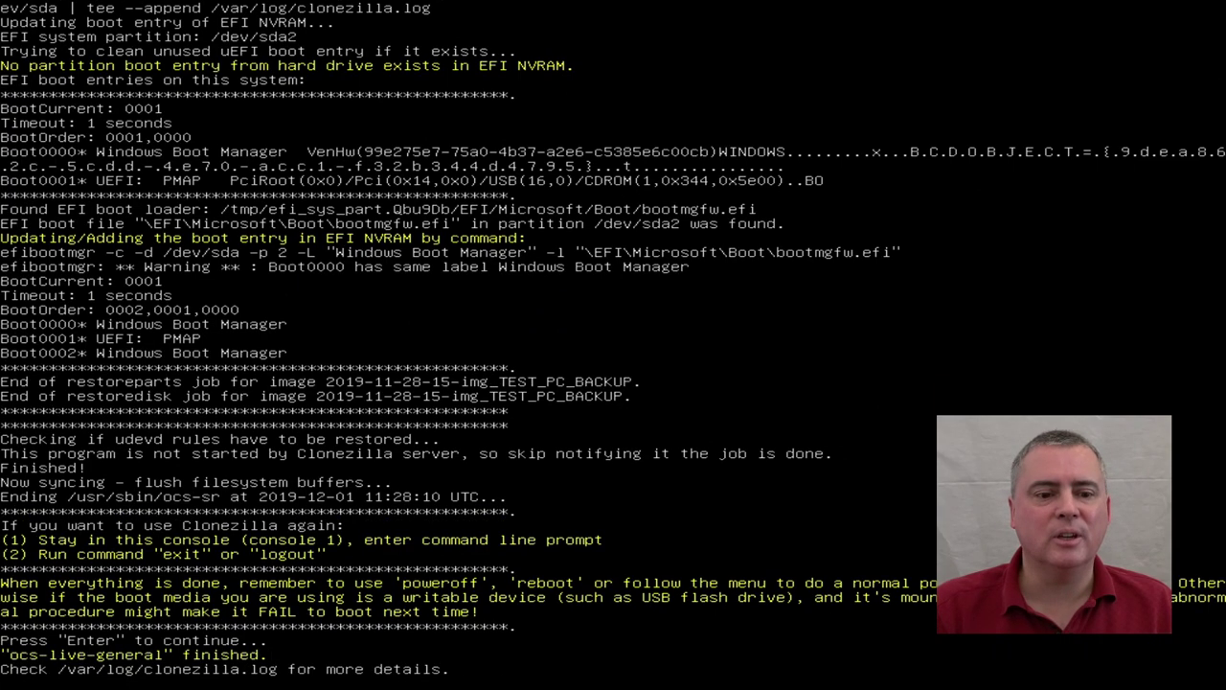
pyautogui.press('Up')
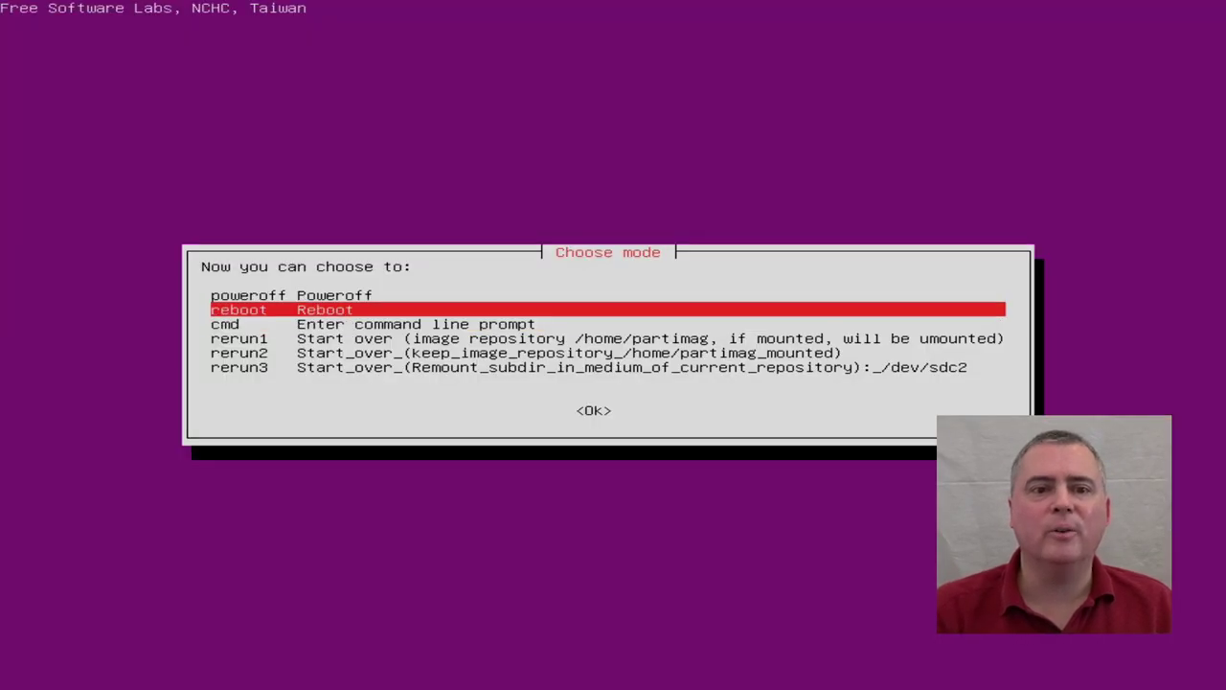
pyautogui.press('Up')
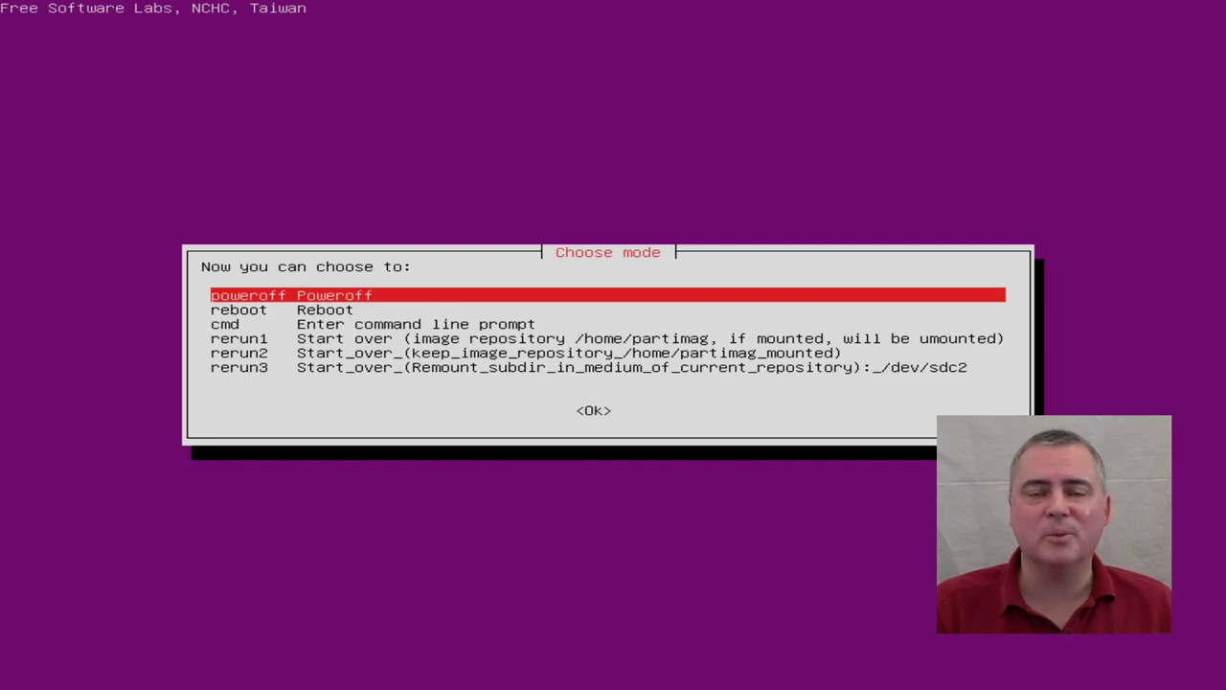
pyautogui.press('Return')
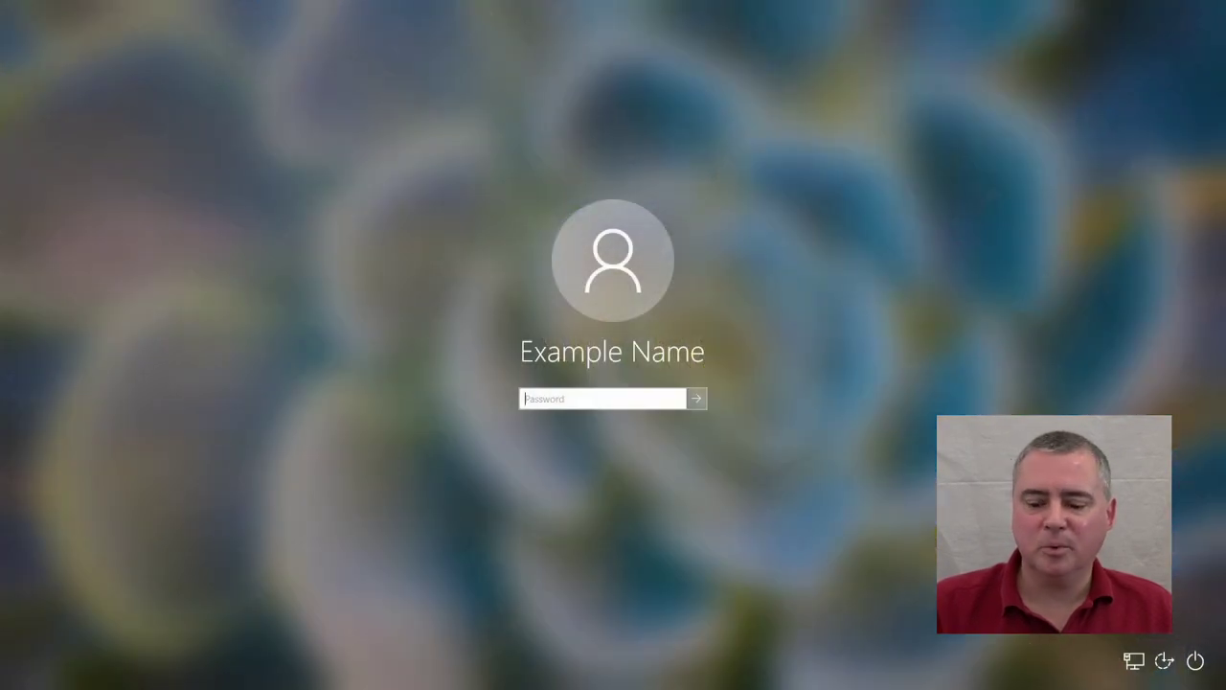
# Sign in to the restored Windows with the account password and test it by opening and closing File Explorer.
pyautogui.write('••••••')
pyautogui.press('Return')
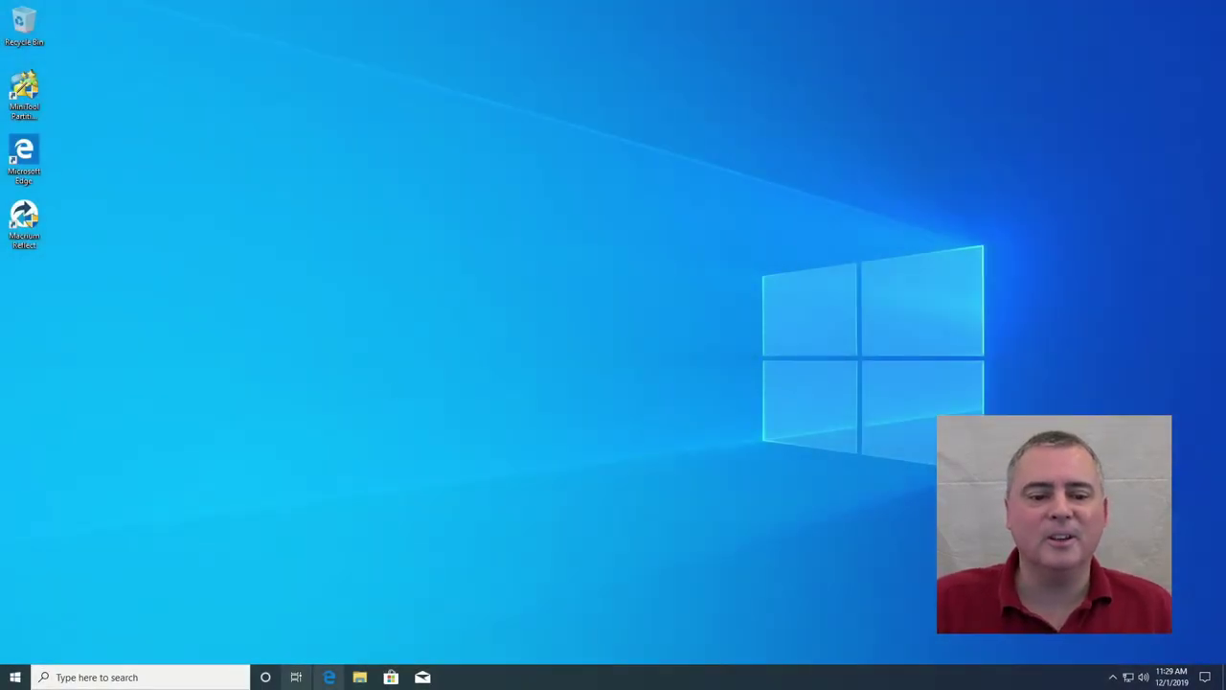
pyautogui.click(370, 681)
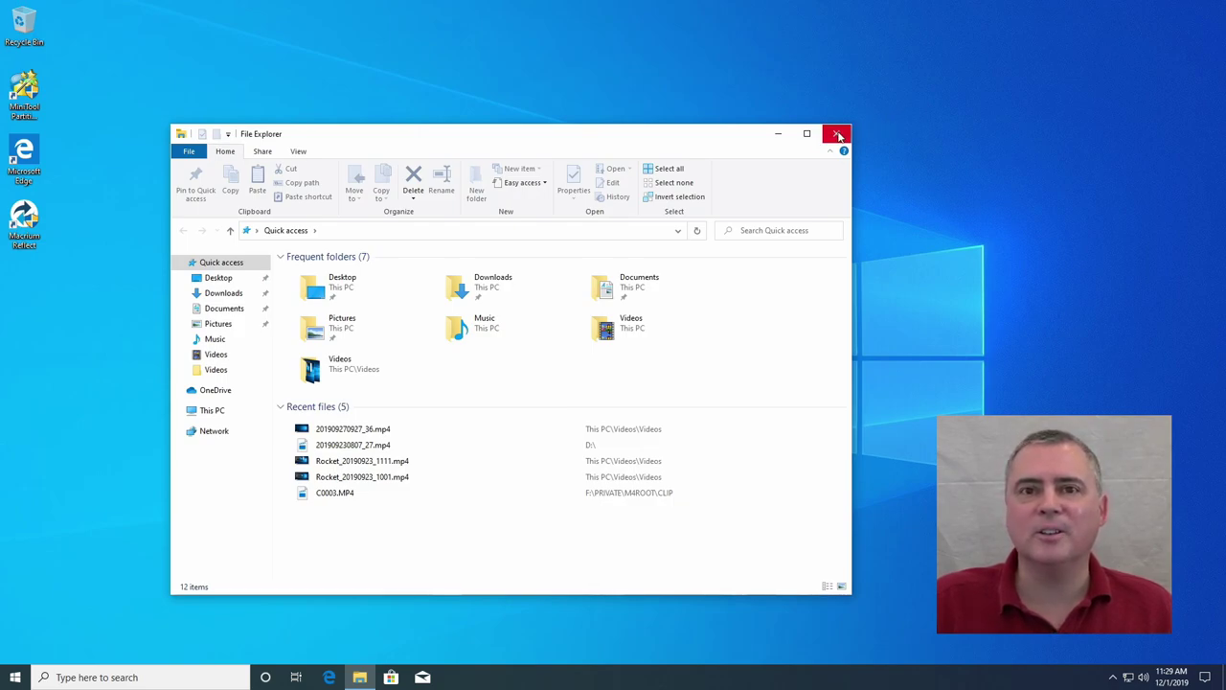
pyautogui.click(838, 135)
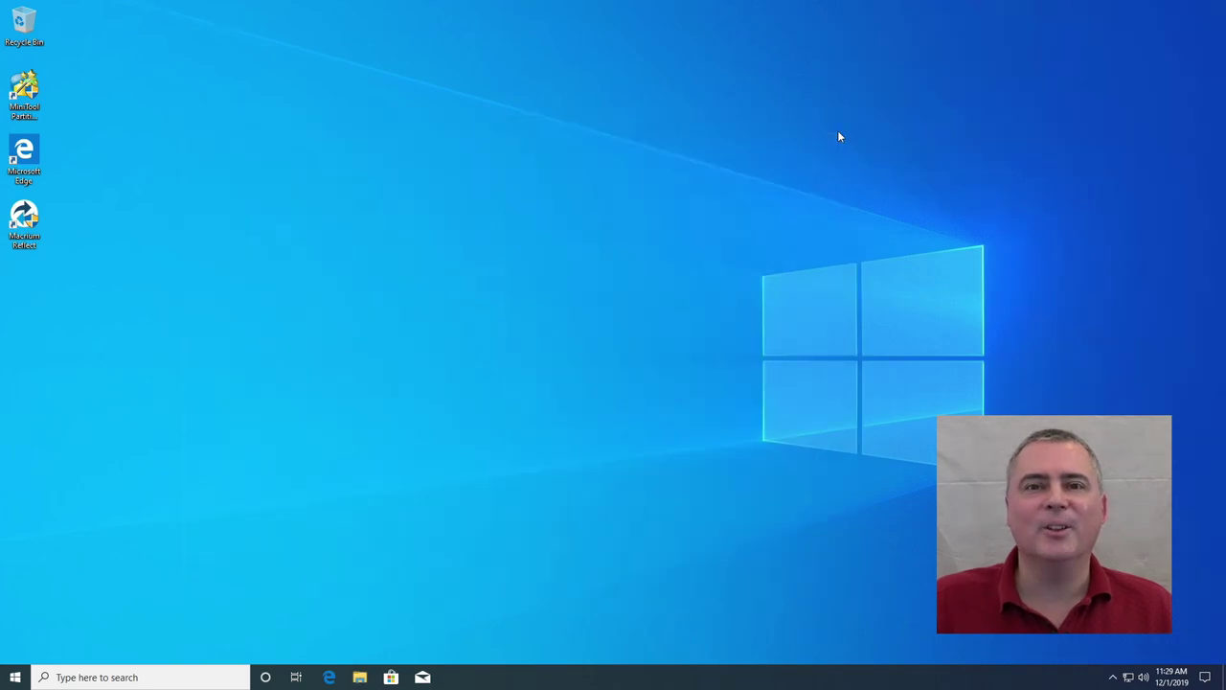